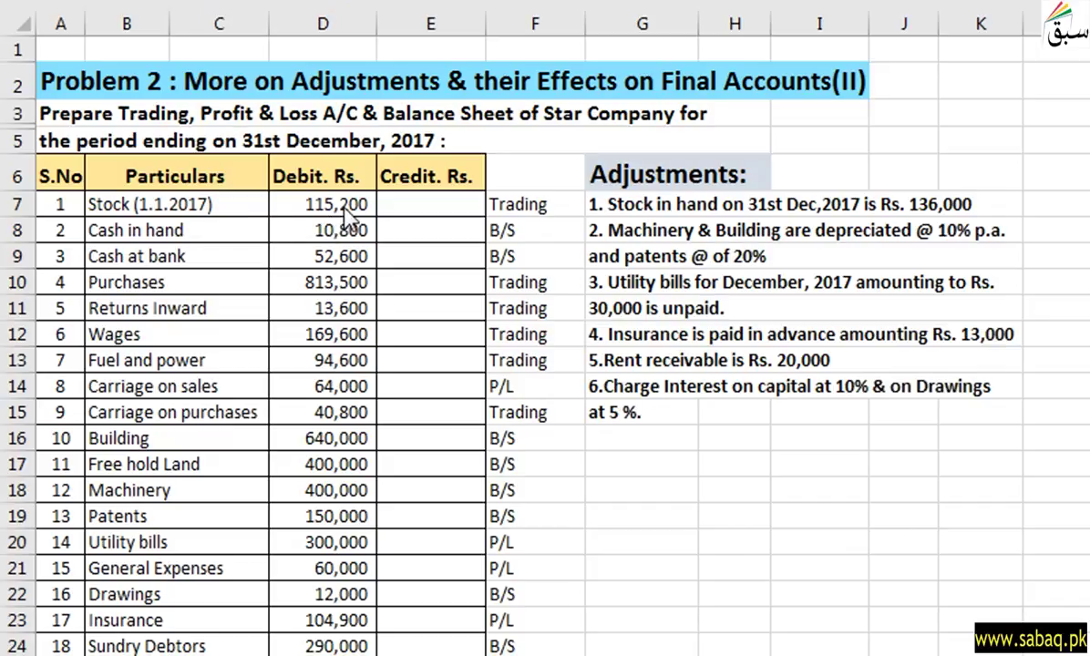
- Enter 115,200 as the opening stock amount on the debit side of the Trading, Profit and Loss Account
click(980, 139)
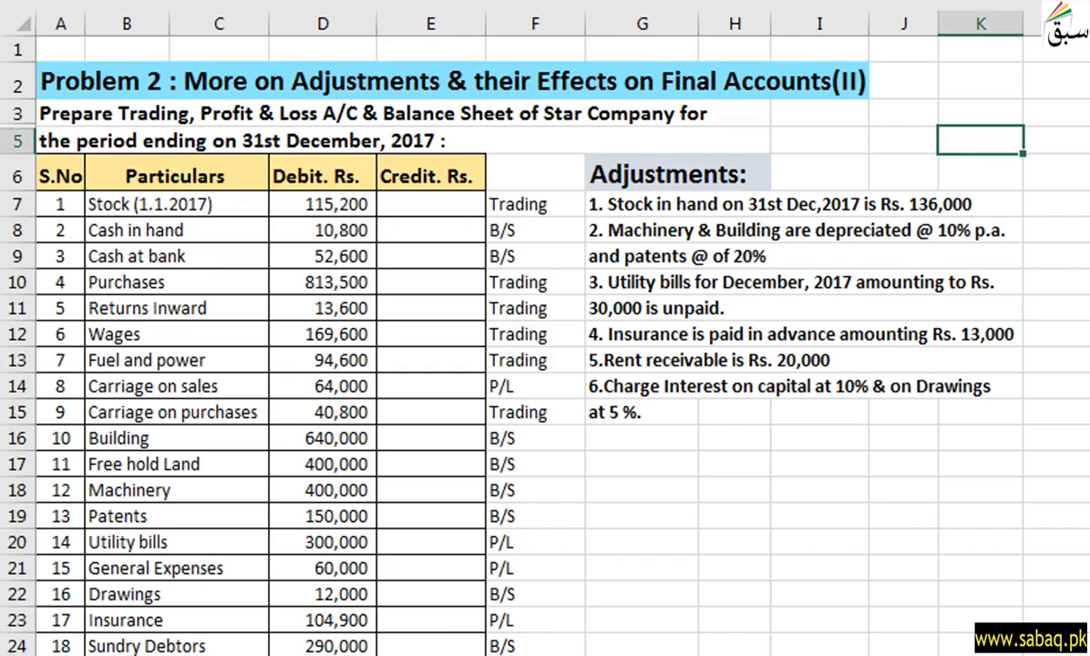
scroll(545, 346, down, 11)
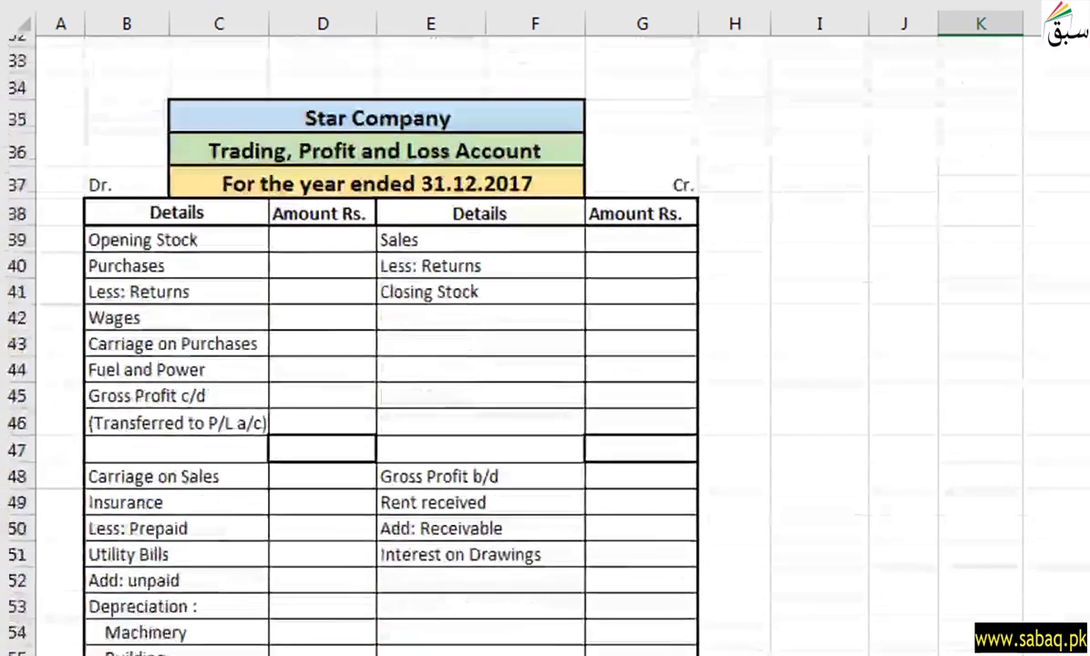
scroll(545, 346, up, 1)
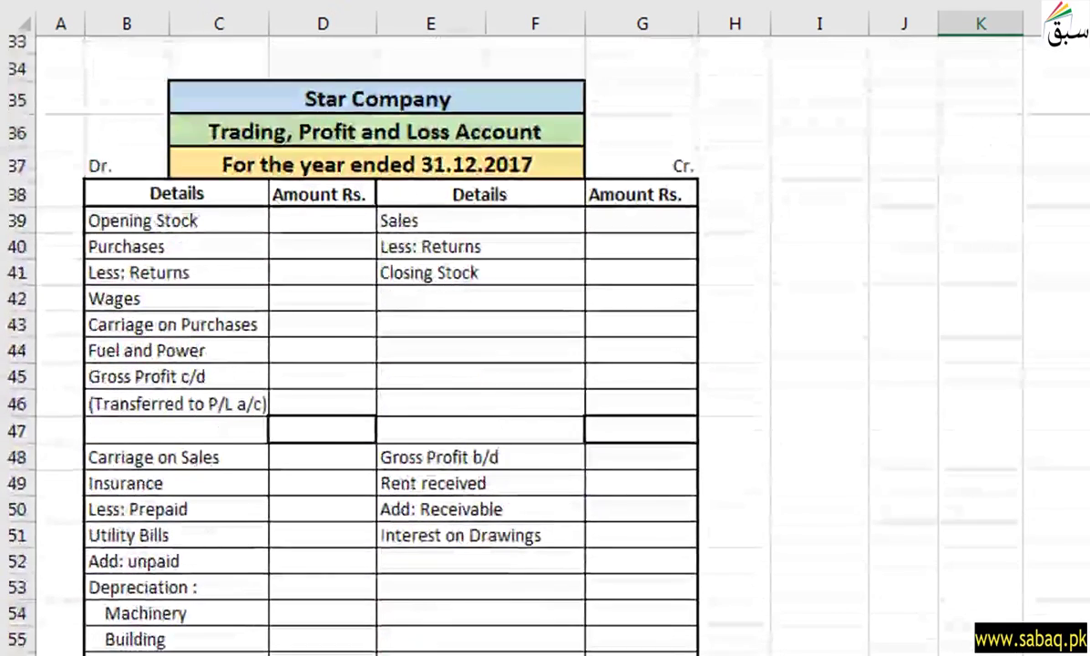
click(312, 235)
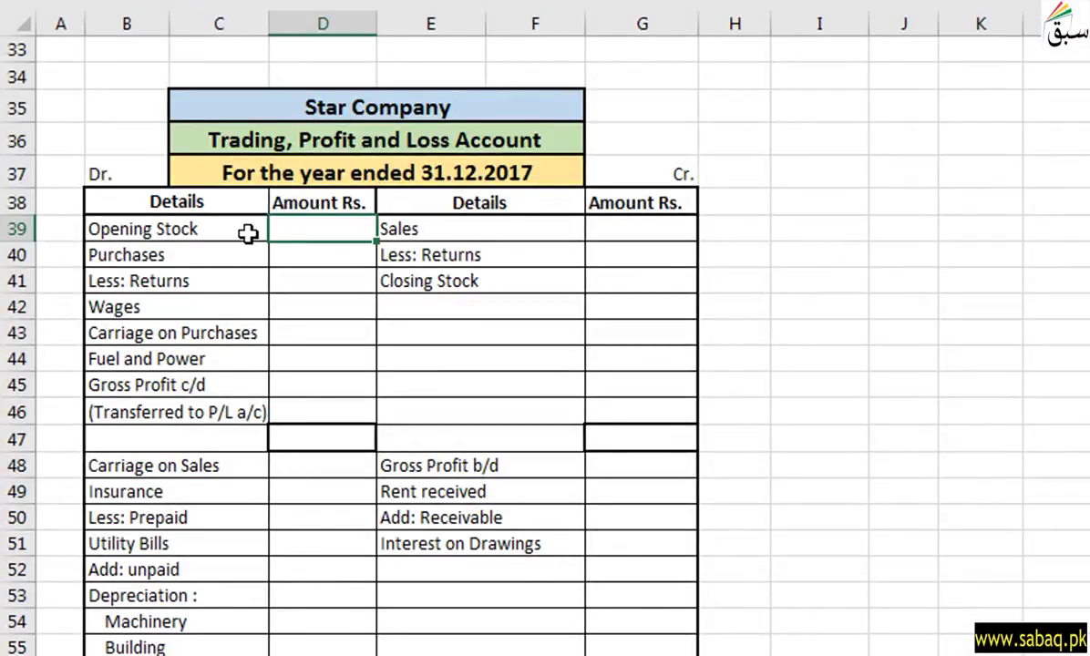
text(1162)
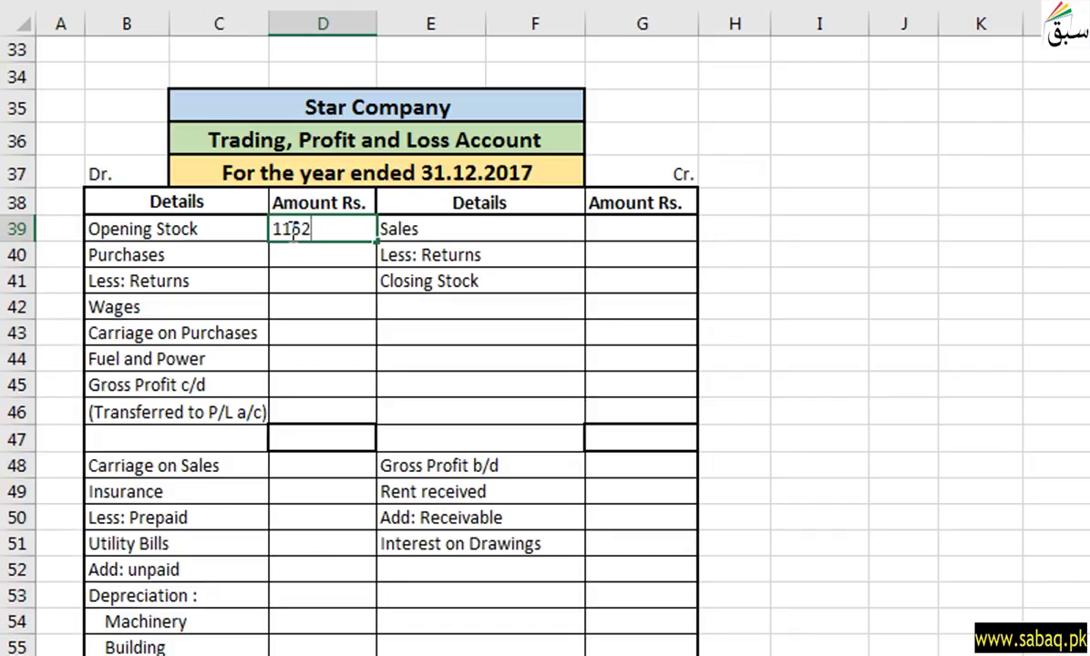
key(BackSpace)
key(BackSpace)
text(6,200)
click(729, 328)
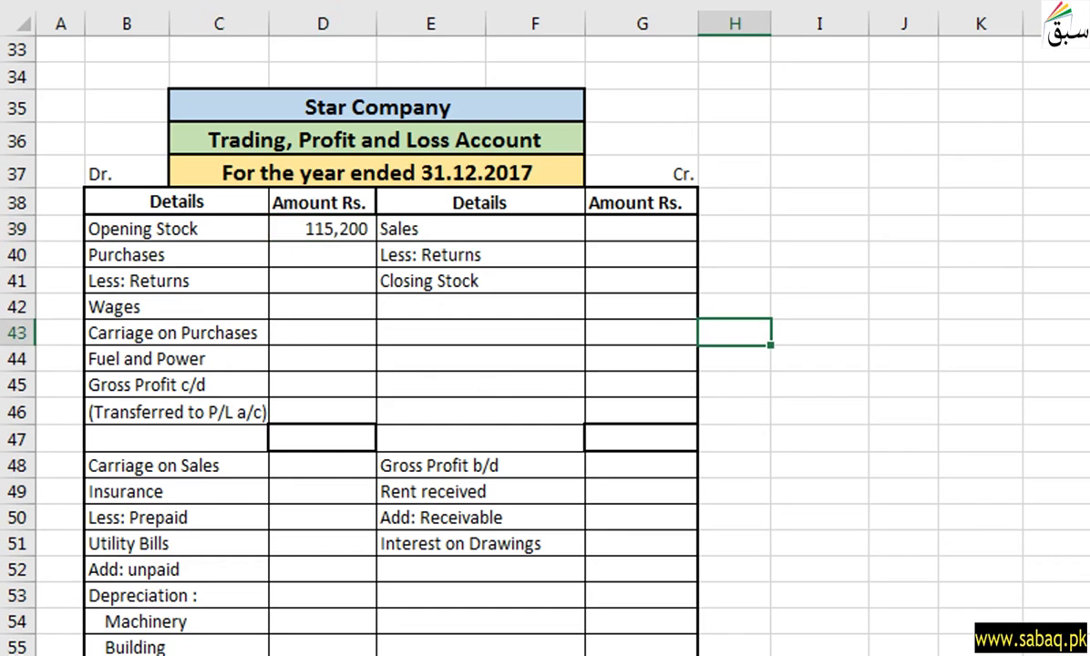
- Enter 10,800 for cash in hand and 52,600 for cash at bank under current assets in the balance sheet
scroll(510, 322, up, 10)
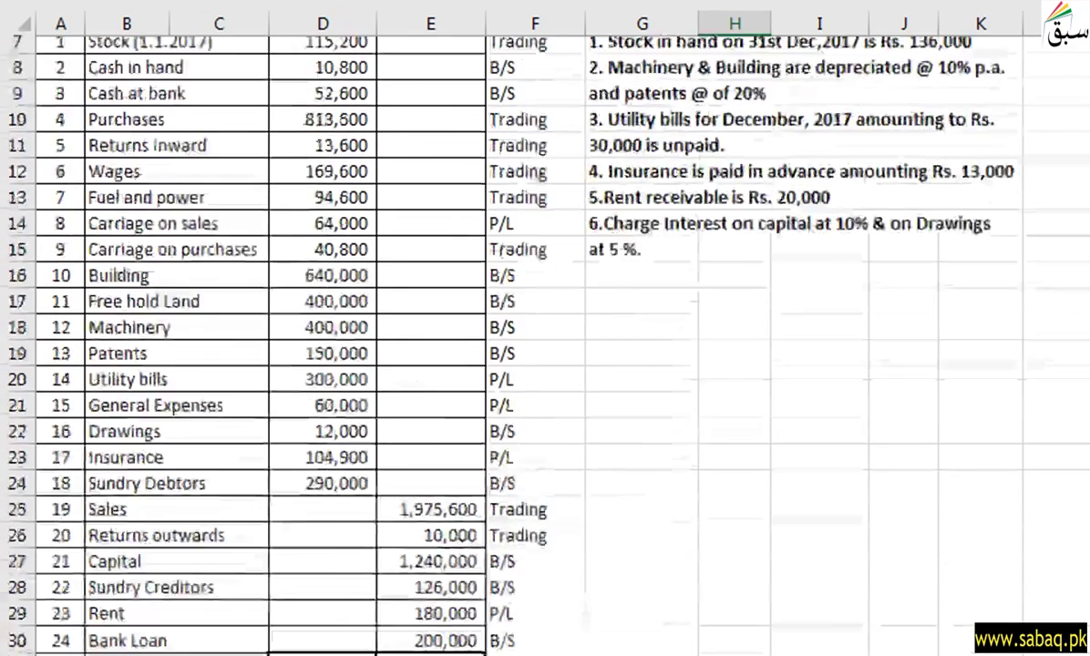
scroll(510, 322, up, 1)
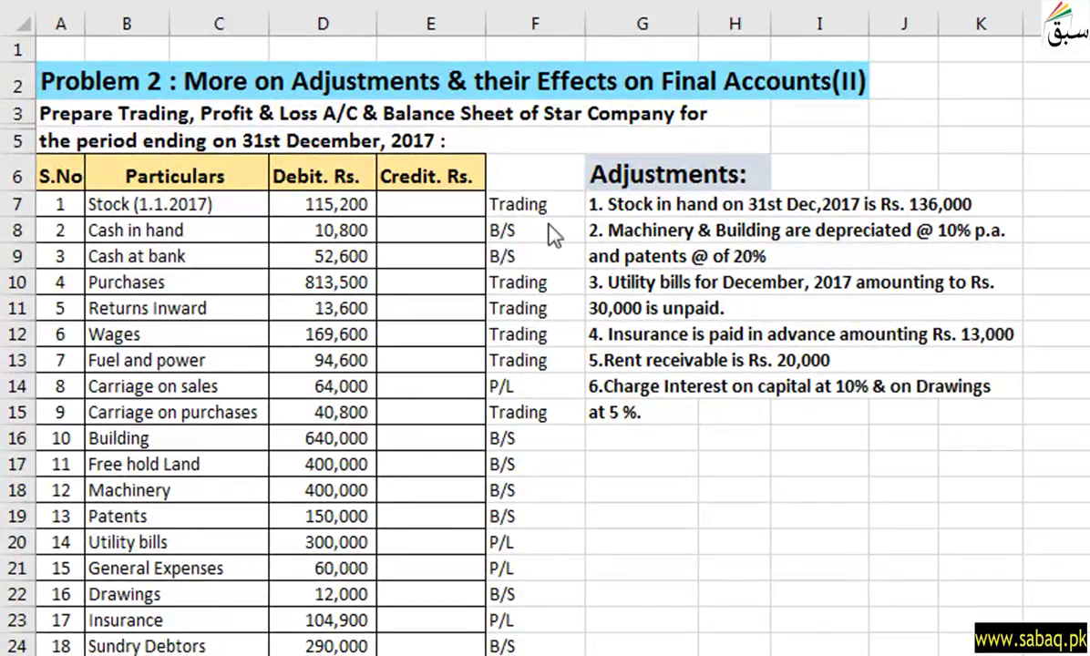
scroll(545, 346, down, 17)
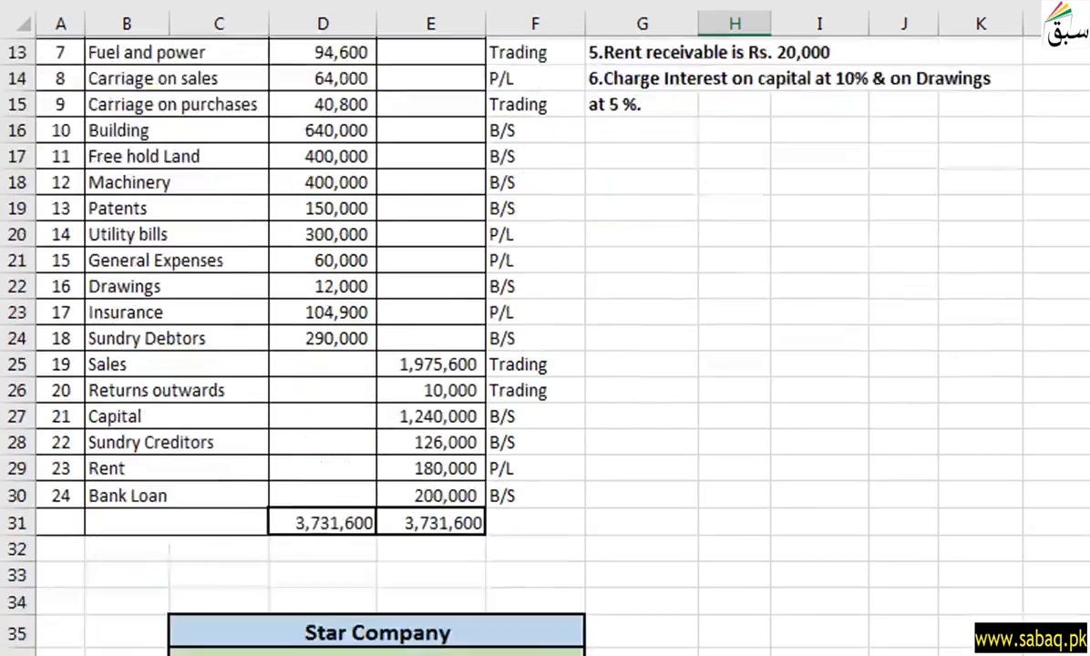
scroll(545, 347, down, 4)
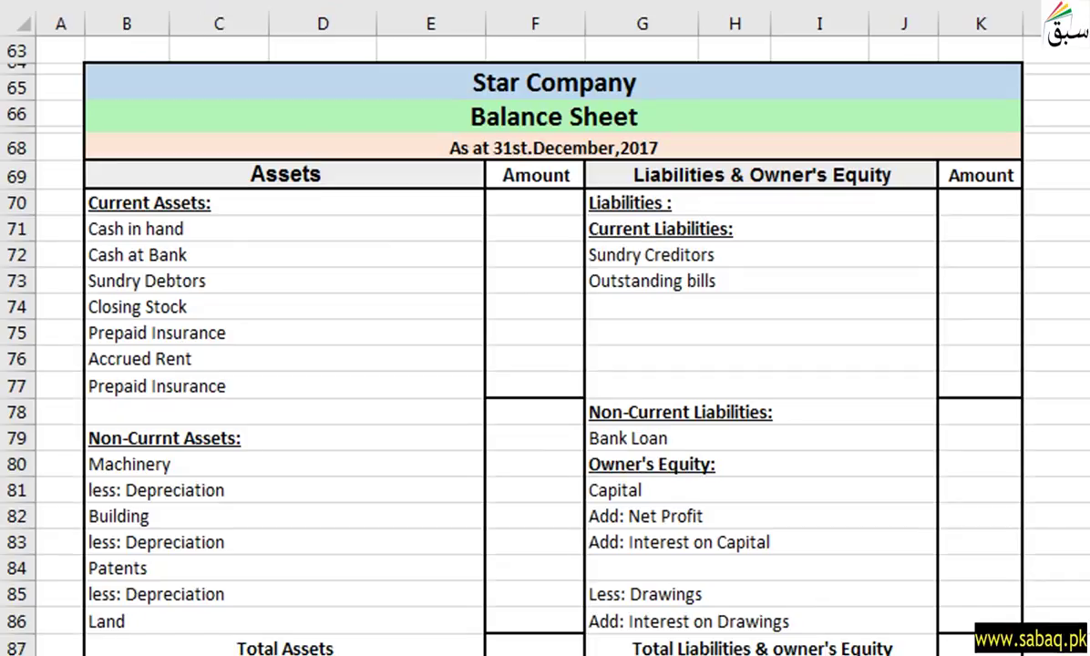
click(514, 235)
text(10)
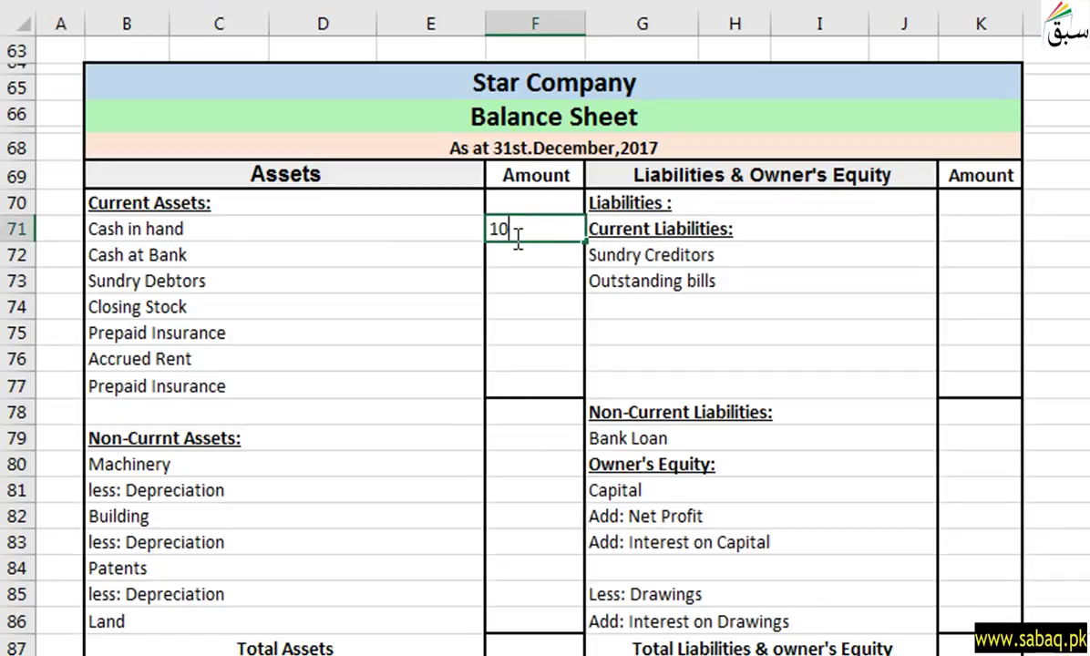
text(,0000)
key(Return)
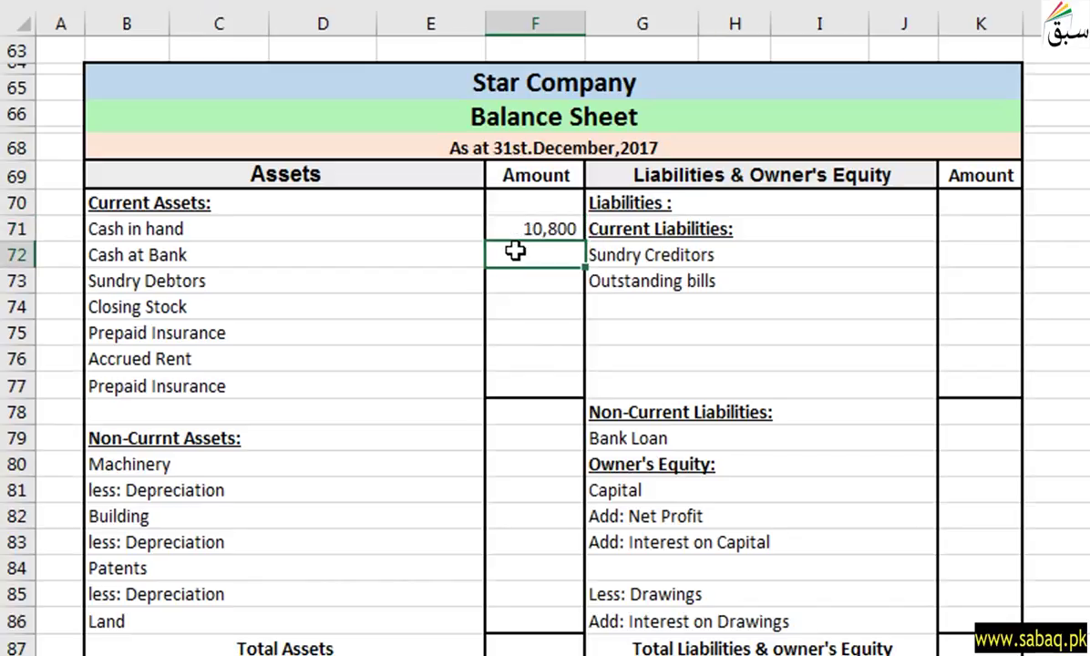
text(52,600)
click(394, 273)
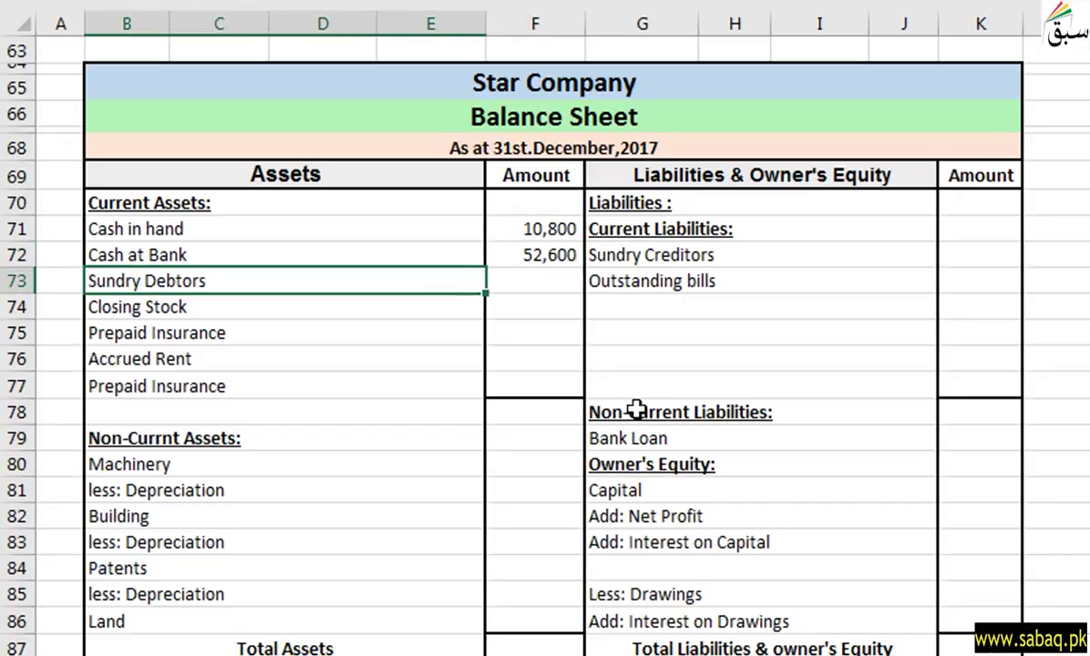
- Review the trial balance, the posted account amounts and the closing stock adjustment's entries in the Trading account and balance sheet
key(ctrl+Page_Up)
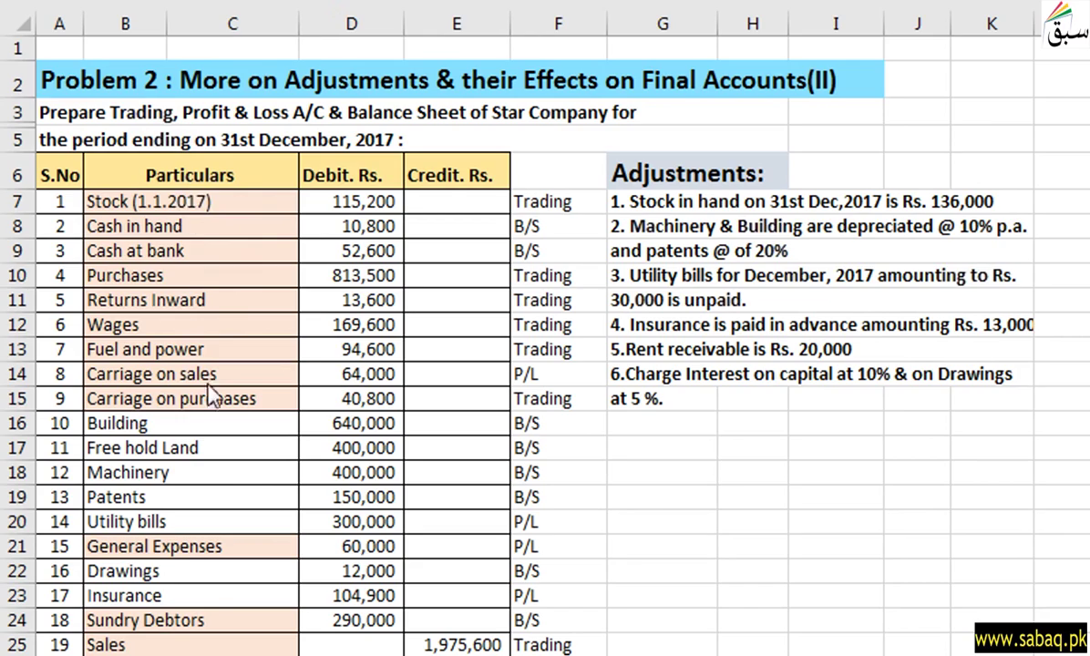
scroll(185, 401, down, 8)
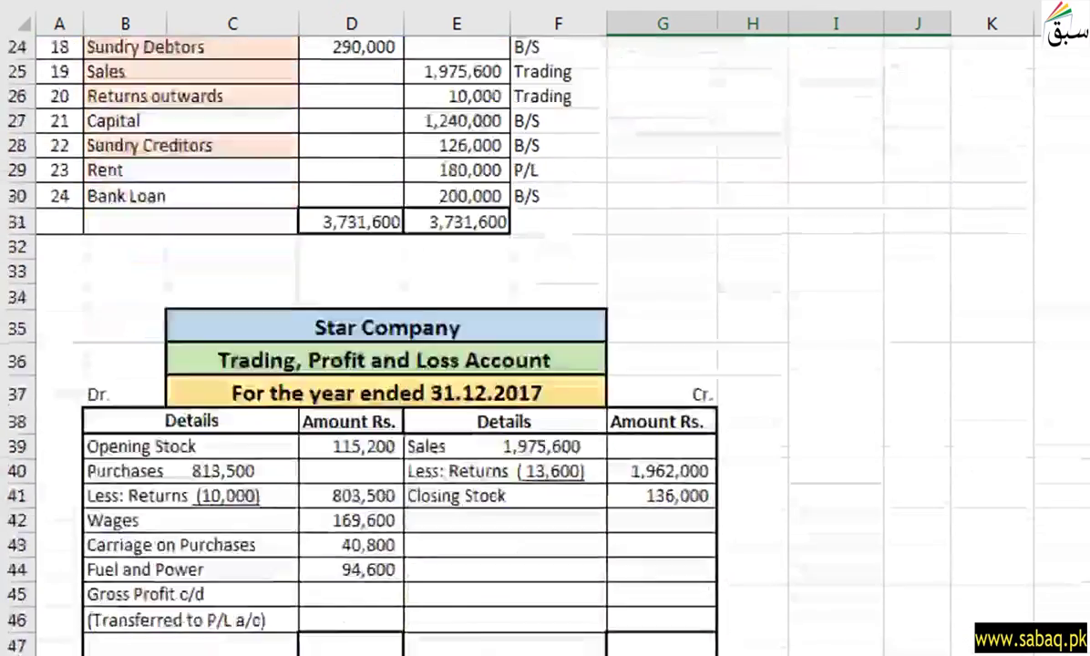
scroll(510, 365, down, 3)
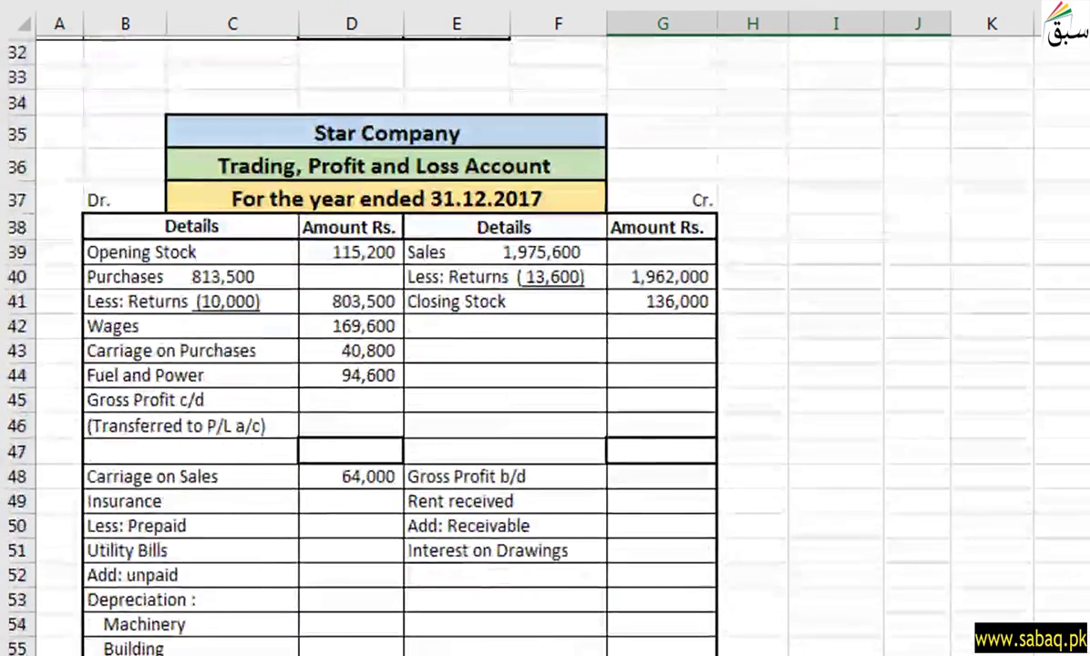
scroll(511, 365, down, 9)
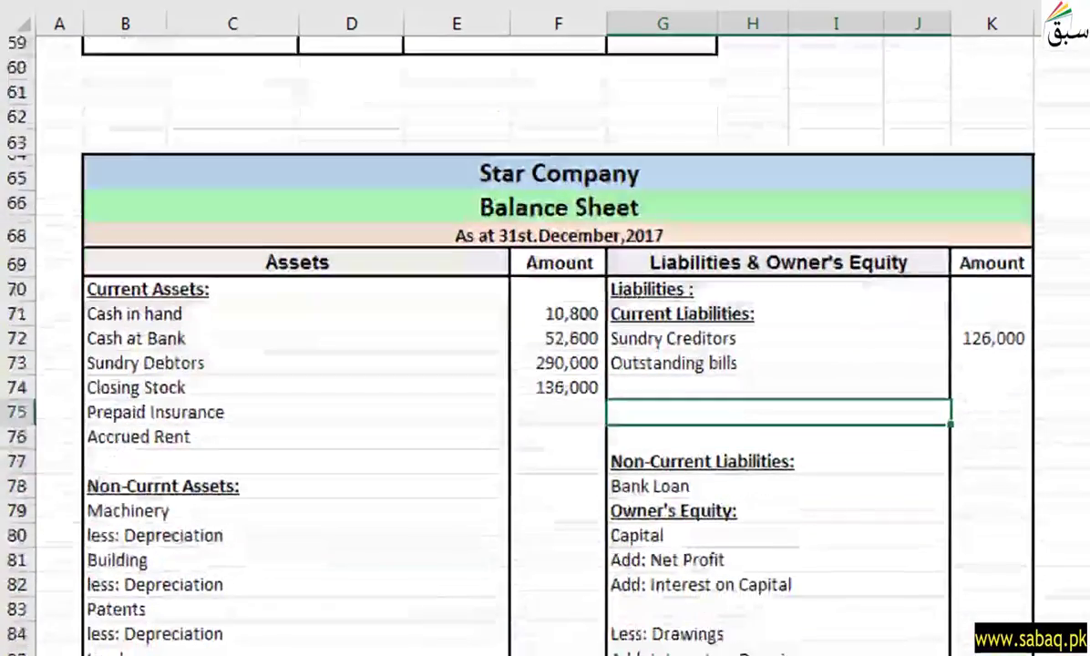
scroll(510, 364, down, 1)
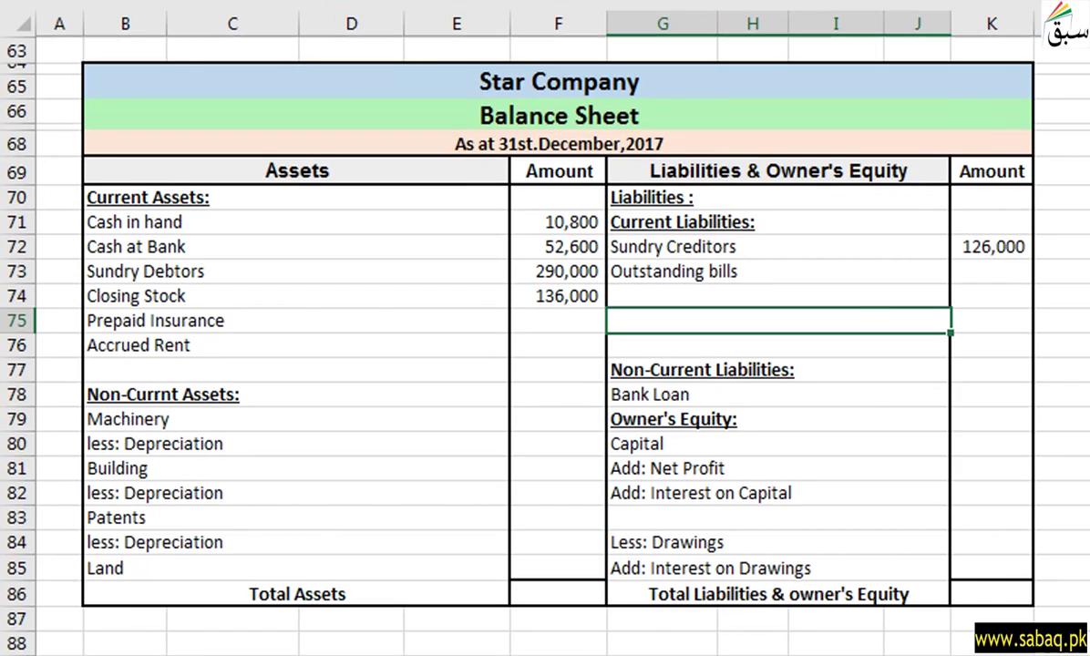
scroll(510, 365, up, 18)
scroll(511, 364, up, 3)
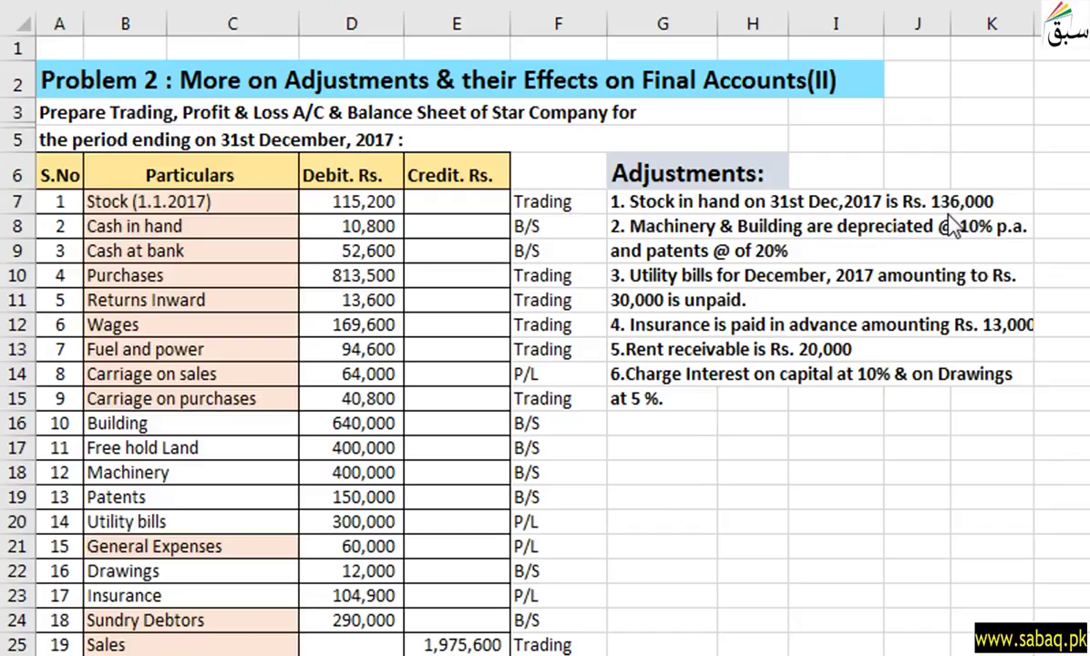
click(666, 287)
scroll(456, 346, down, 12)
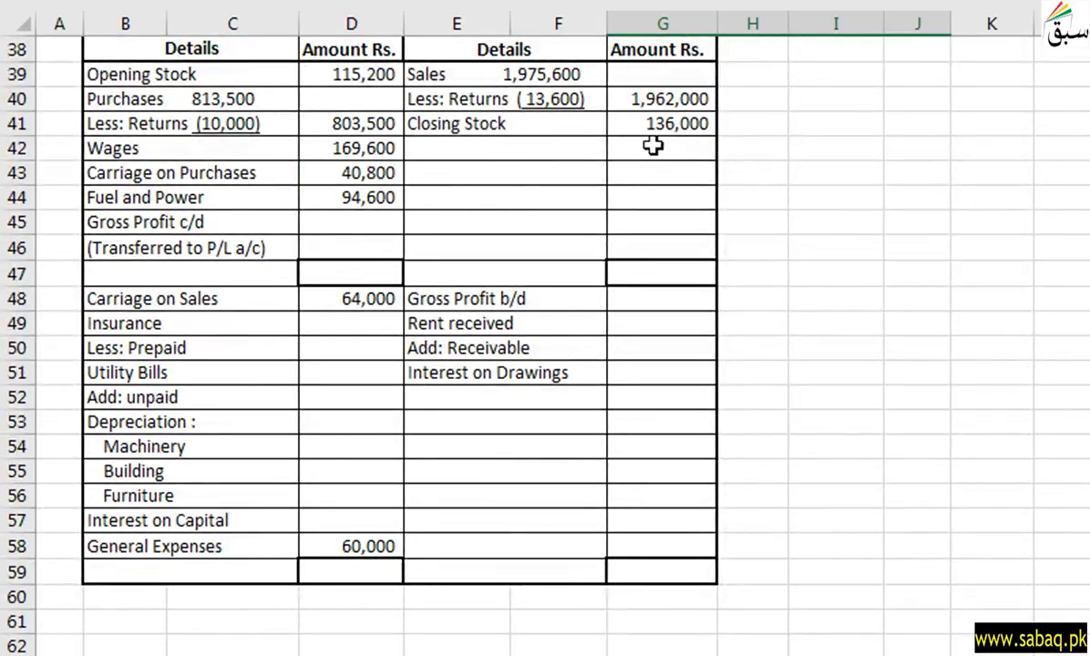
scroll(510, 319, down, 8)
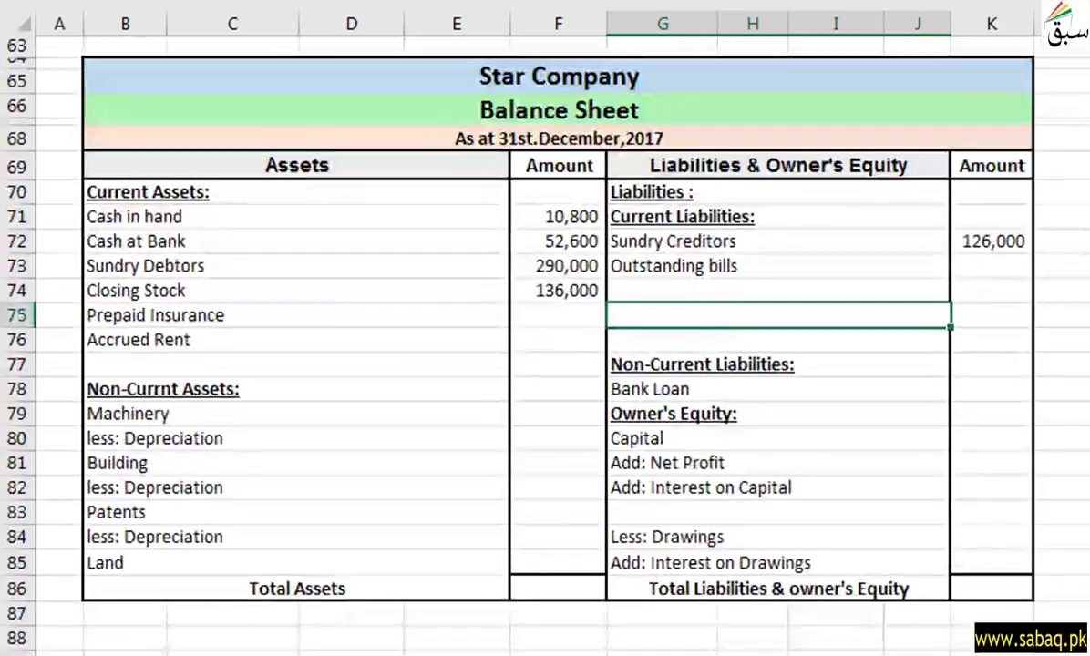
scroll(510, 319, down, 1)
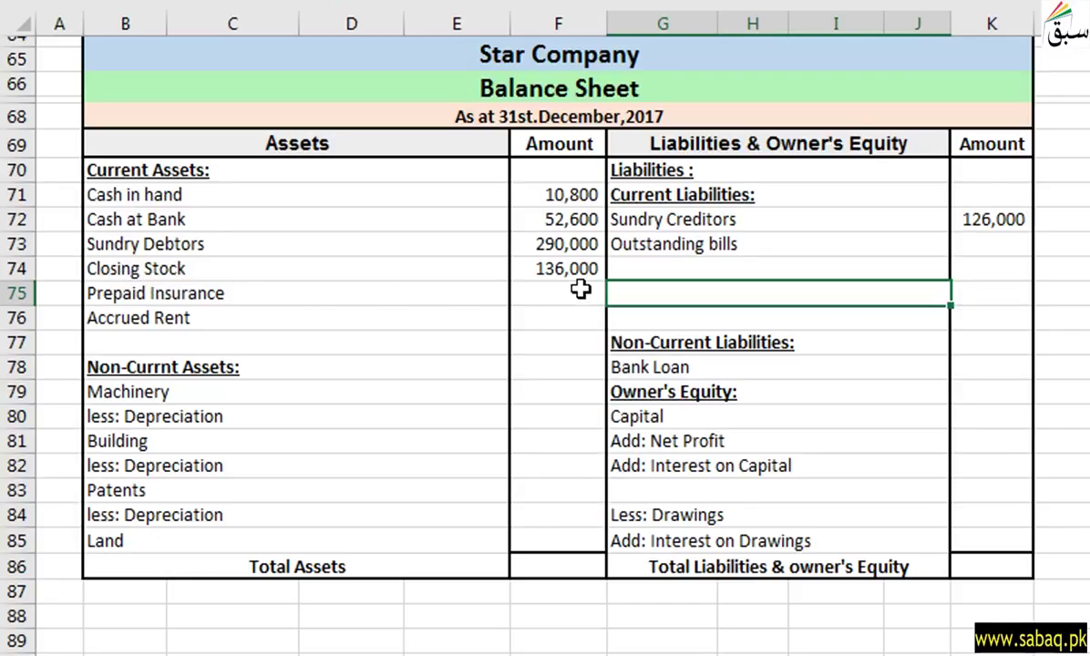
- Add a Working section below the adjustments with Depreciation and Building labels, and write 640,000*10/100 beside Building
scroll(545, 347, up, 20)
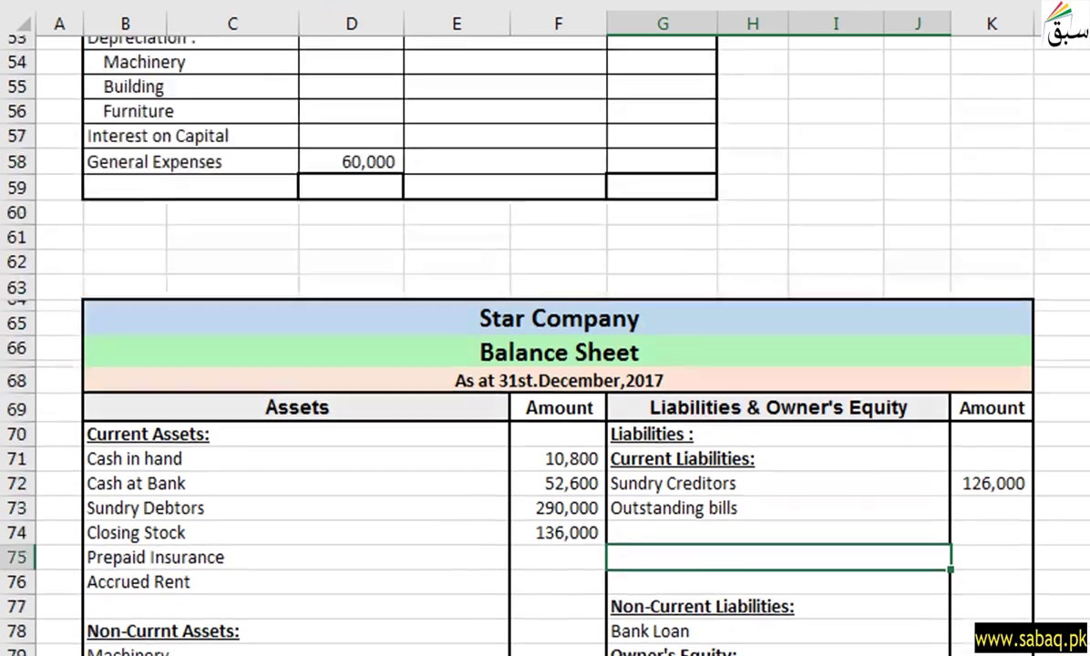
scroll(545, 347, up, 1)
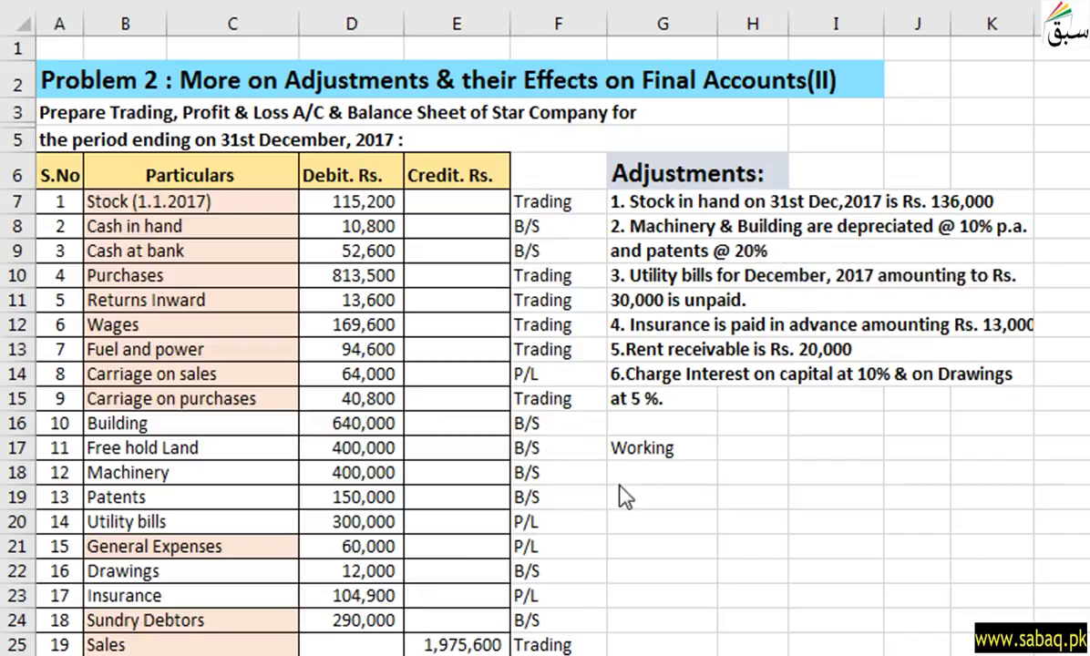
double_click(655, 469)
text(Dep[reciat)
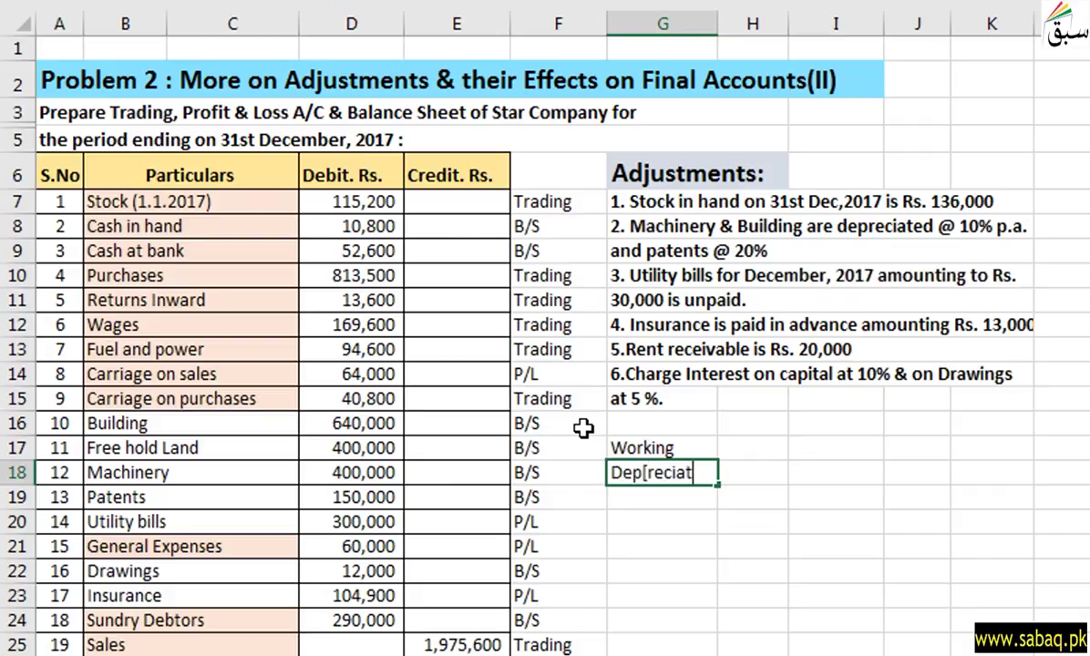
text(on)
click(633, 497)
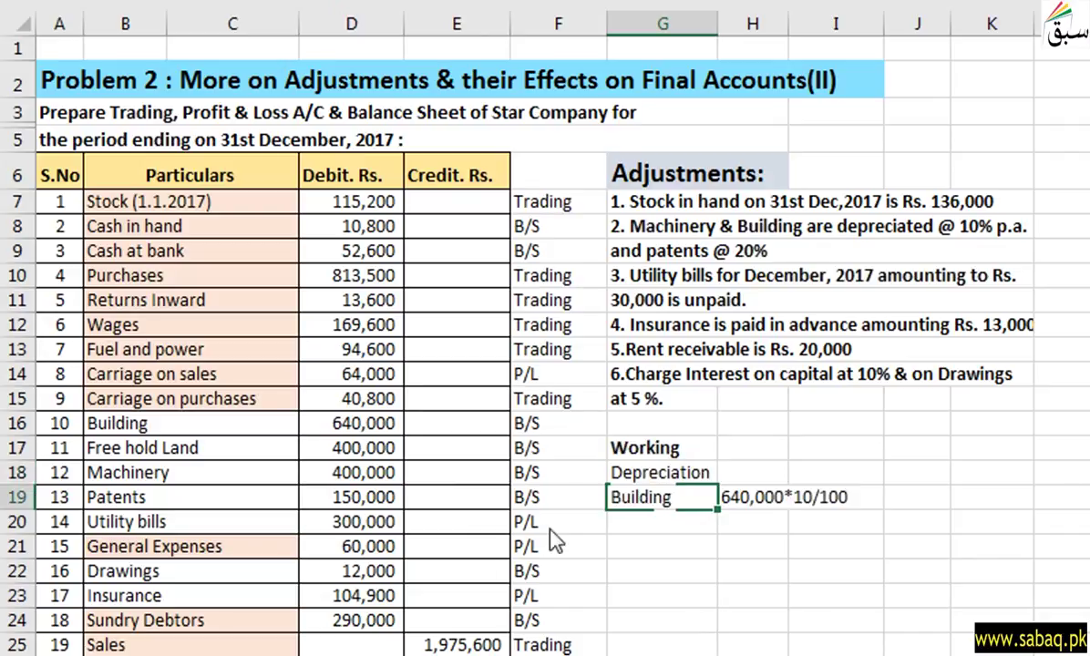
- Turn the building depreciation working into the formula =640000*10/100, accepting the suggested correction
click(766, 509)
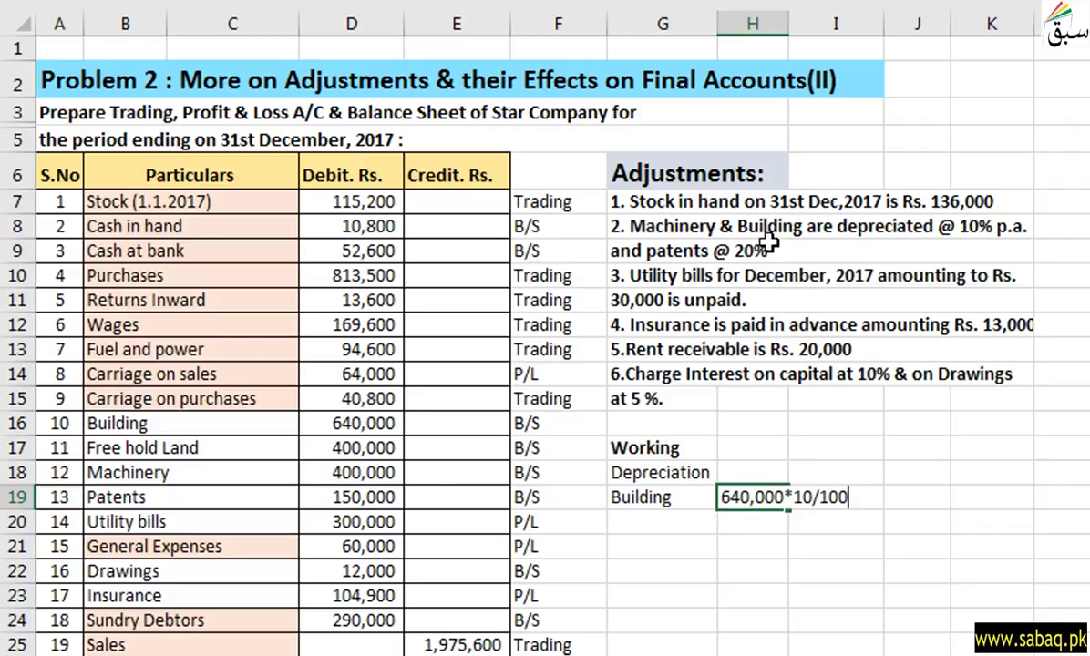
click(725, 497)
text(=)
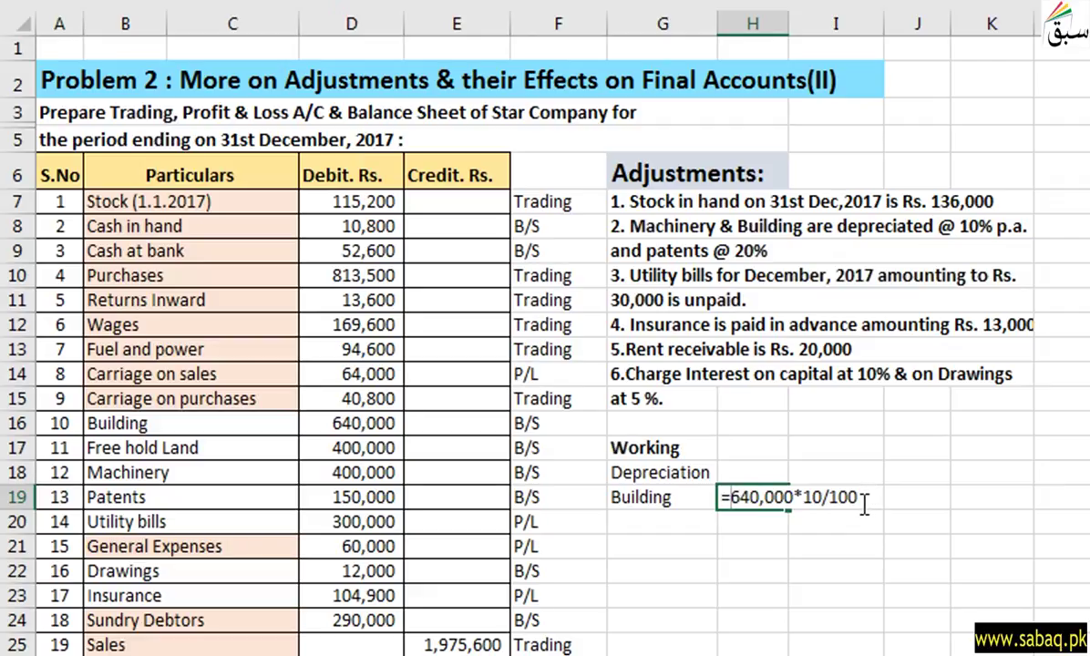
key(Return)
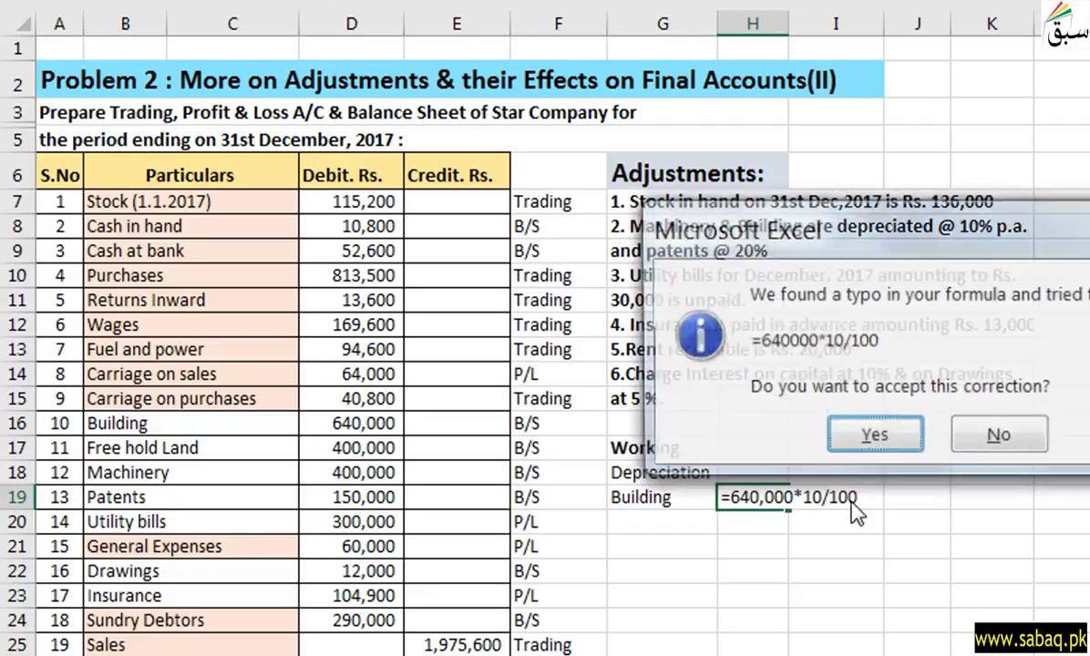
key(Return)
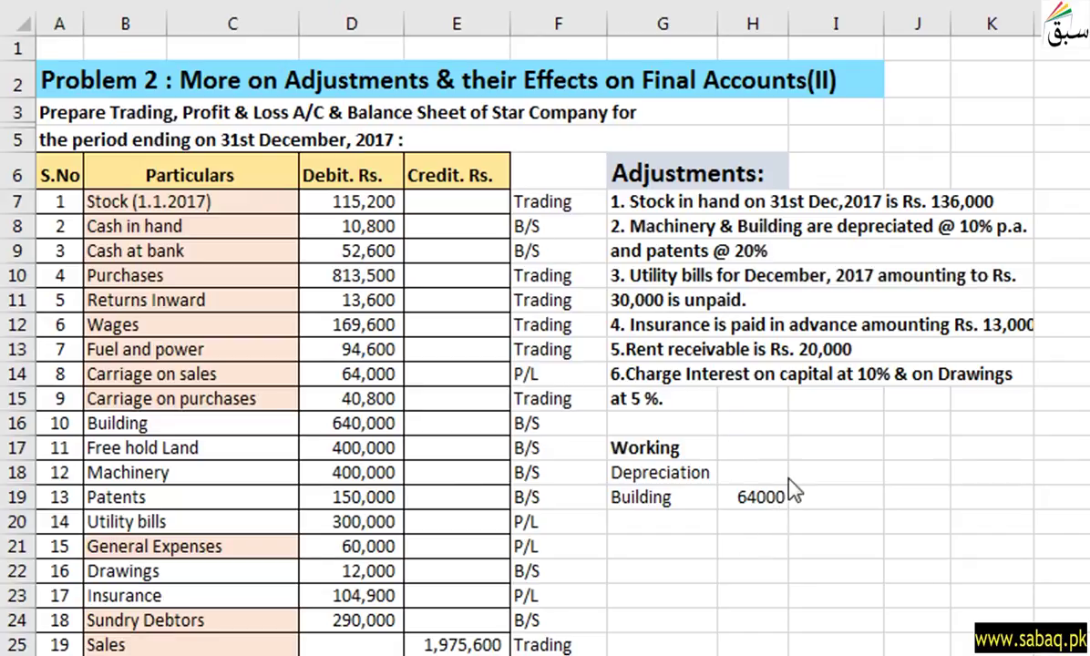
- Enter 64,000 beside Building under Depreciation in the Trading, Profit and Loss Account
scroll(545, 346, down, 11)
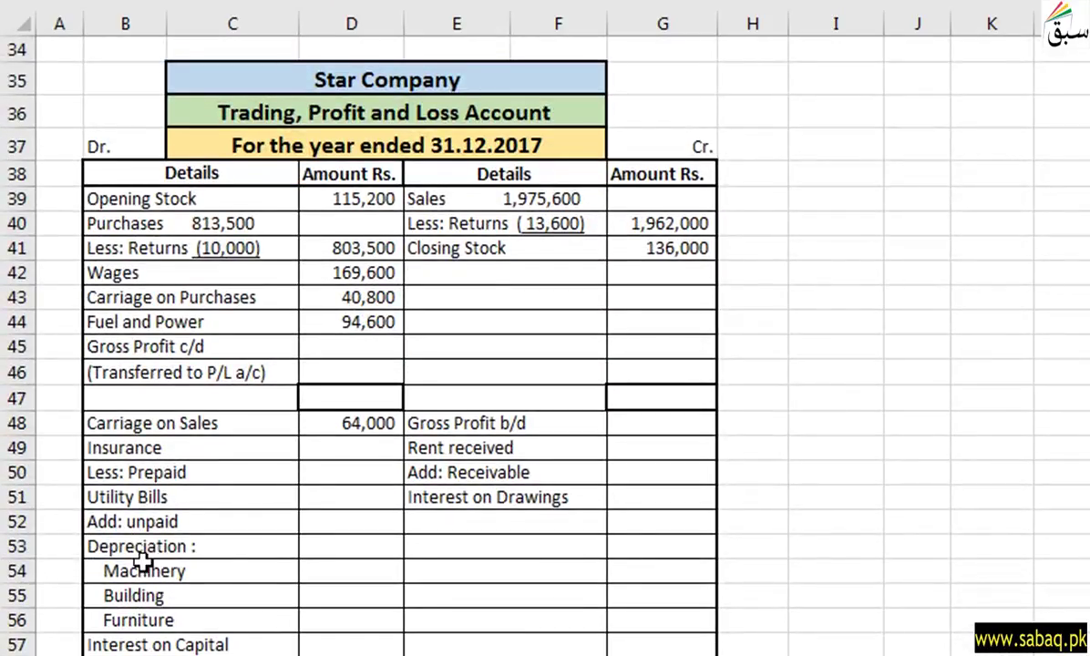
double_click(244, 596)
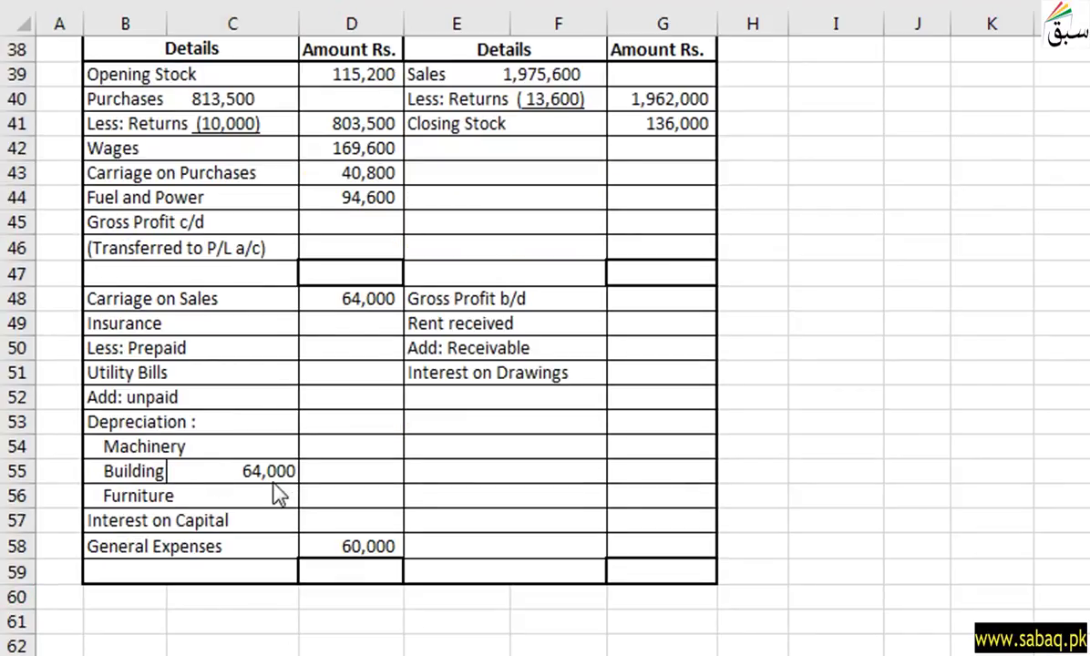
click(351, 571)
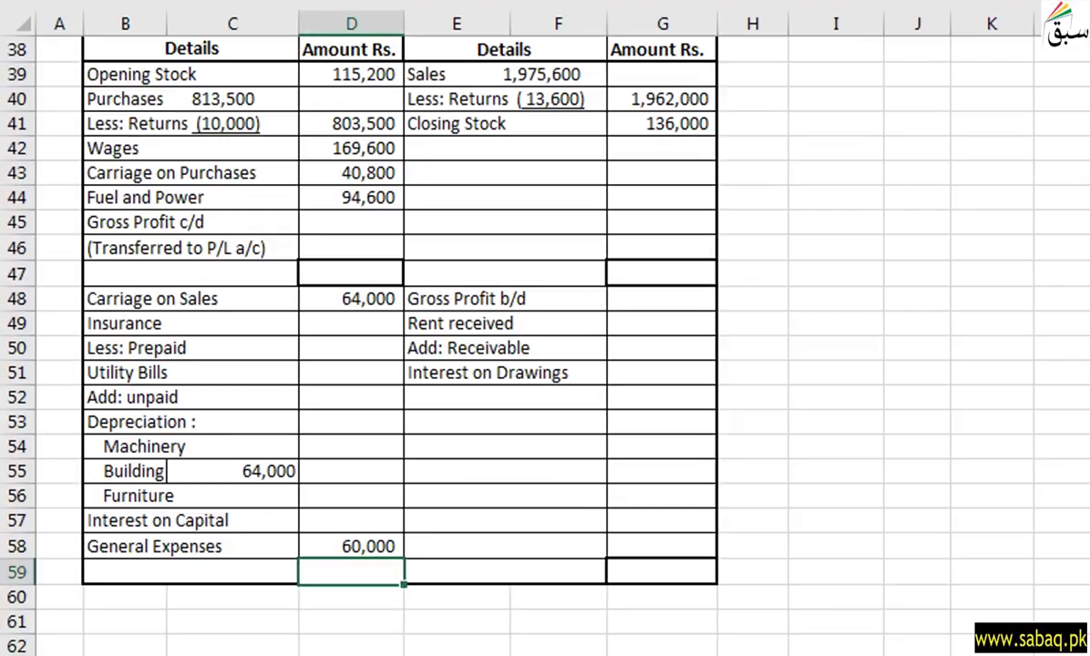
- In the balance sheet's Non-Current Assets, enter 640,000 beside Building and 64,000 beside its Depreciation line
scroll(511, 322, down, 8)
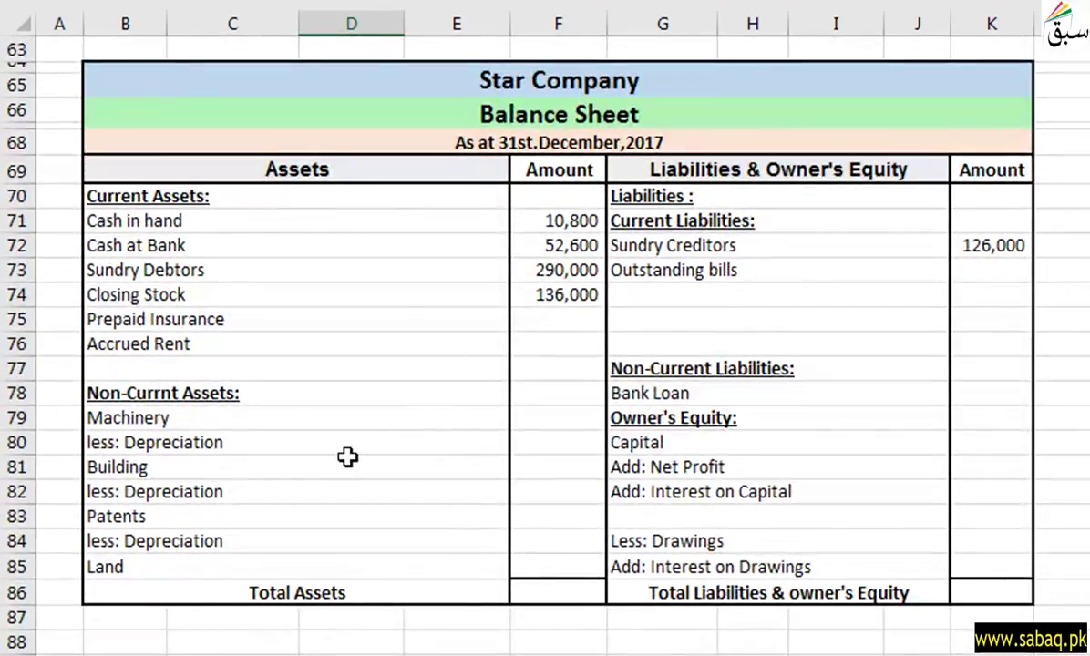
click(450, 468)
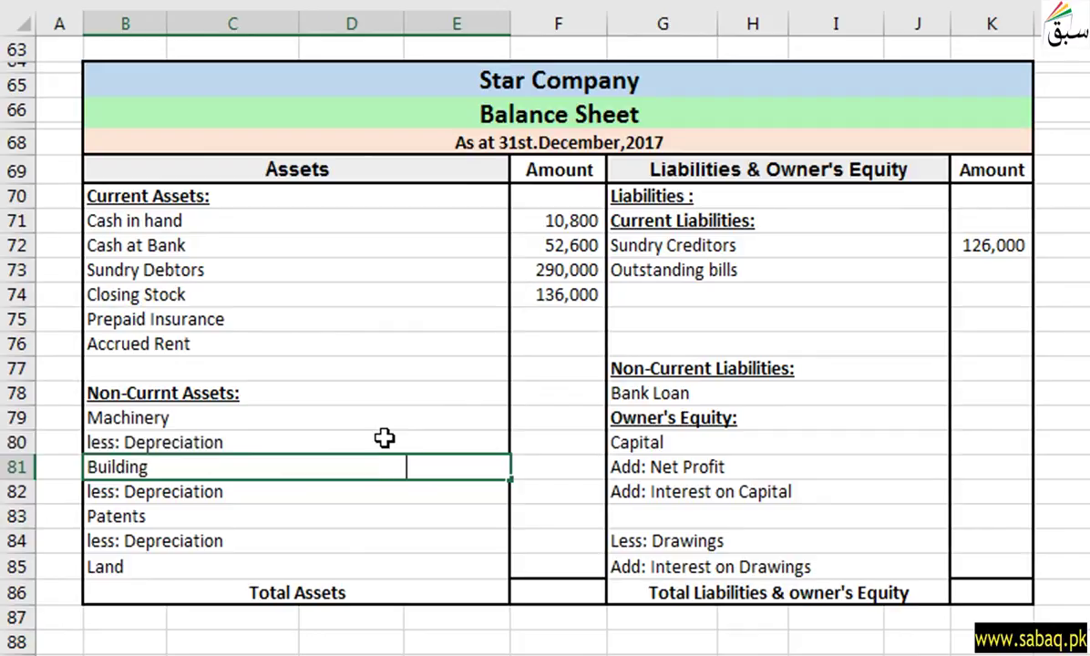
text(640,000)
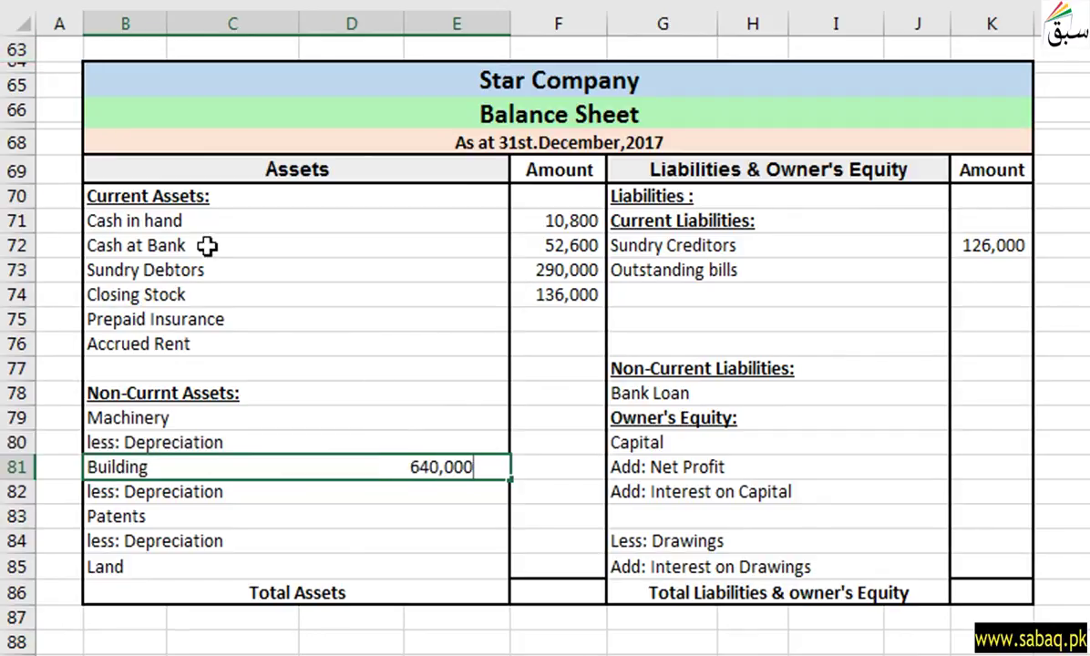
double_click(447, 492)
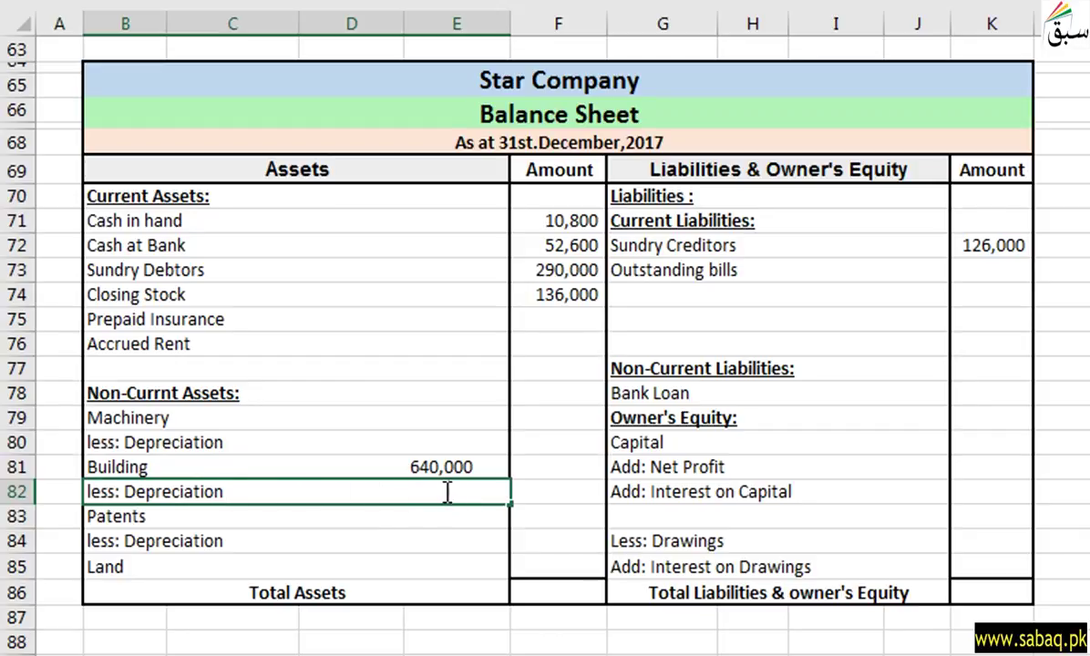
key(BackSpace)
text(-64,000)
key(ctrl+Return)
click(396, 512)
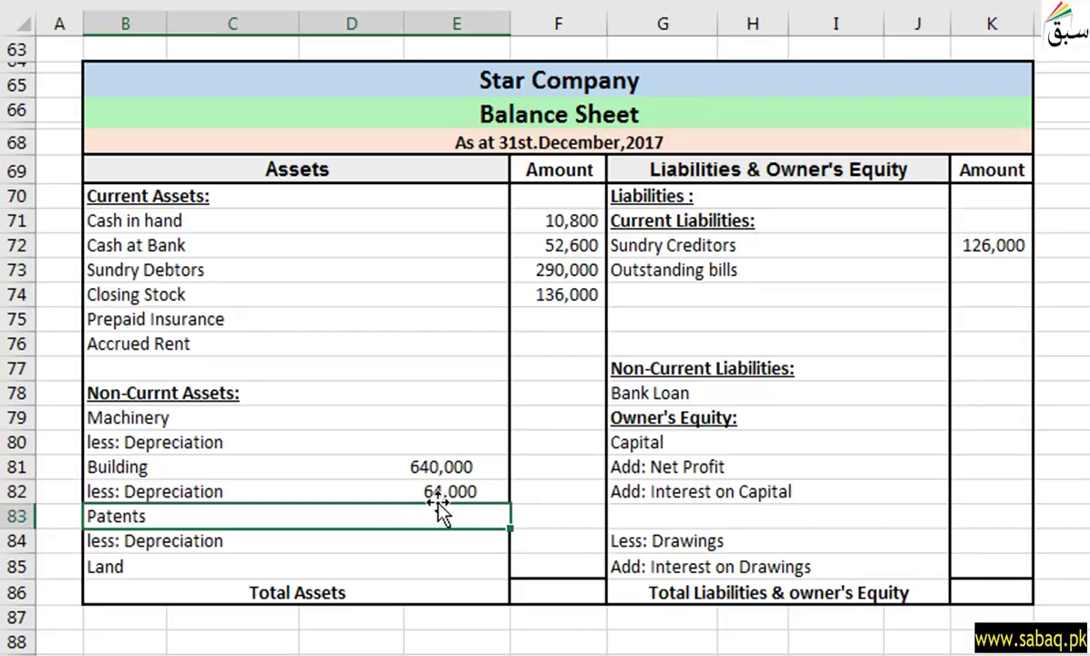
- Enter 576,000 in the balance sheet's Amount column as the building's value net of depreciation
click(578, 494)
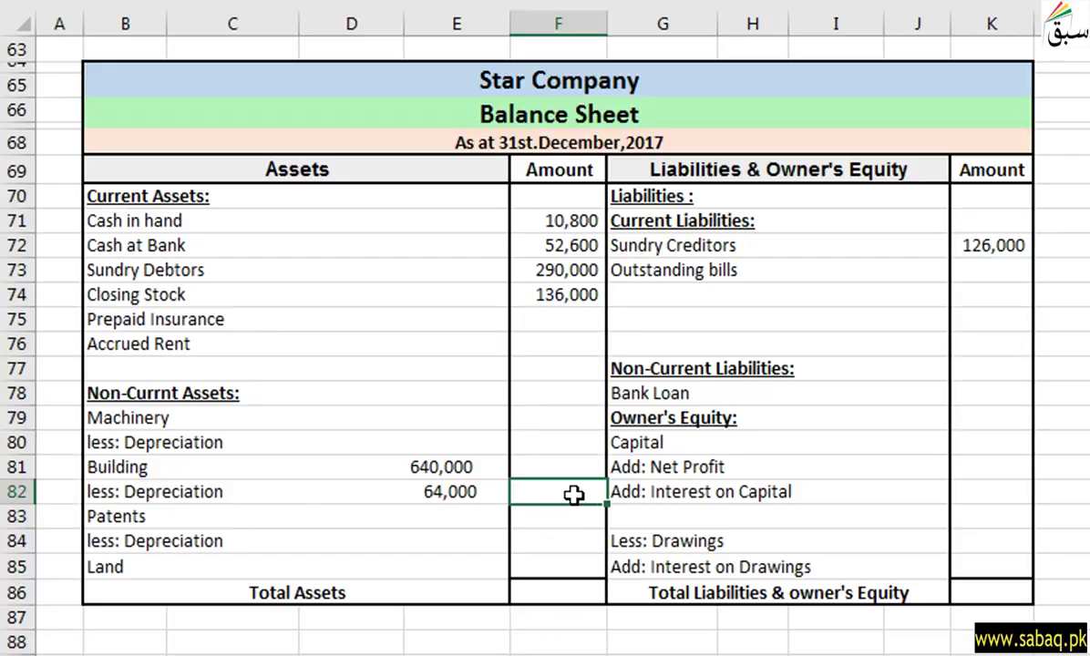
text(576)
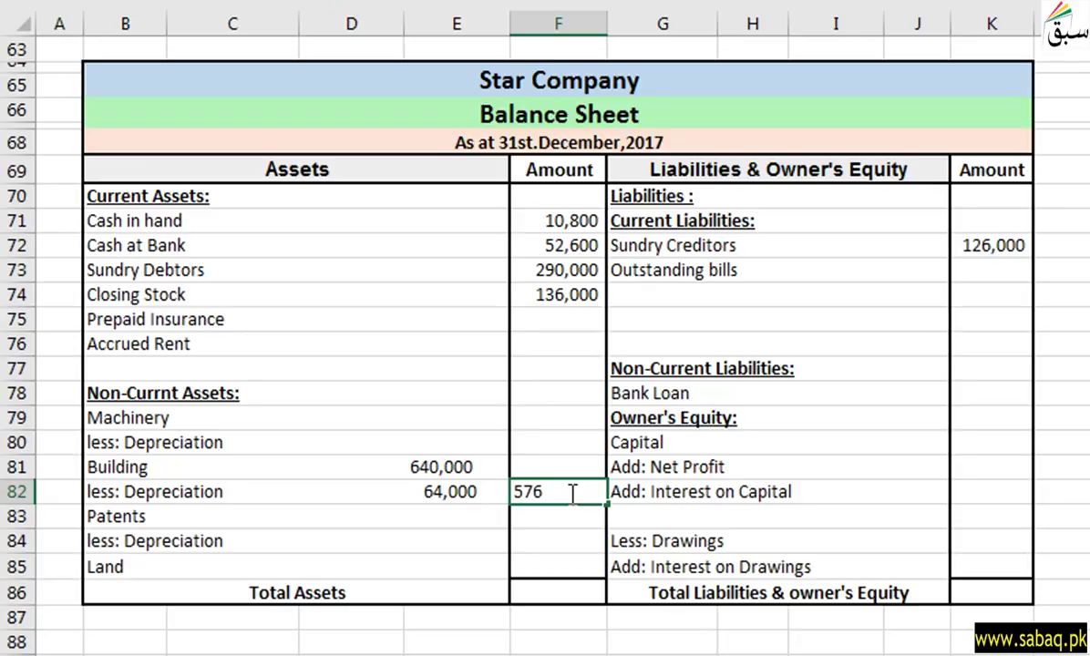
text(,000)
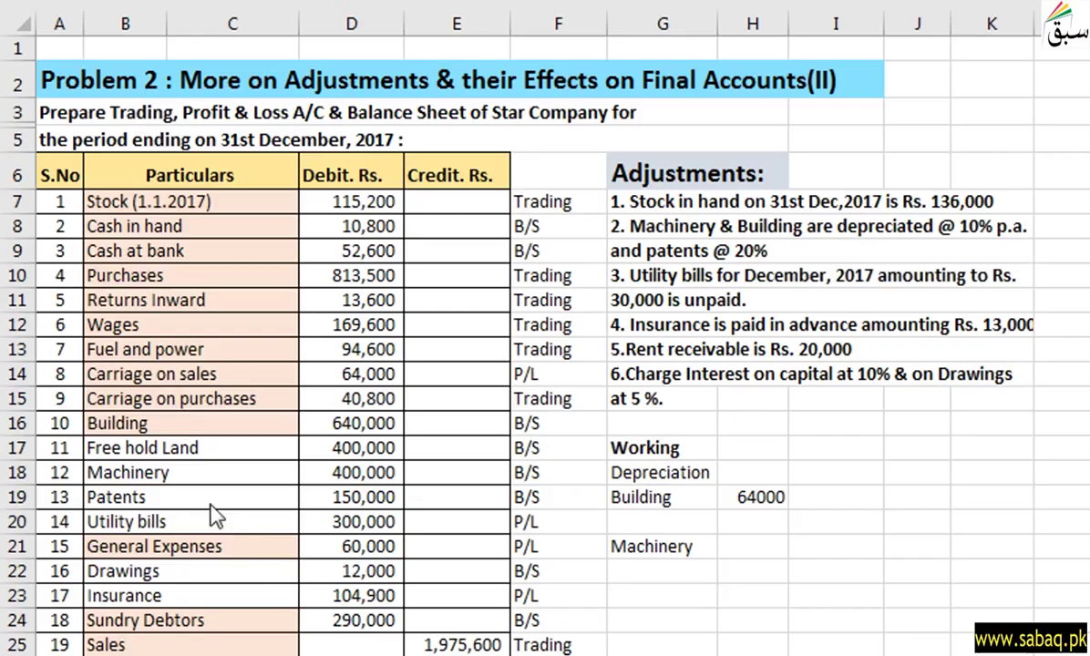
- Calculate the machinery depreciation in the Working section with the formula =400000*10/100
click(754, 545)
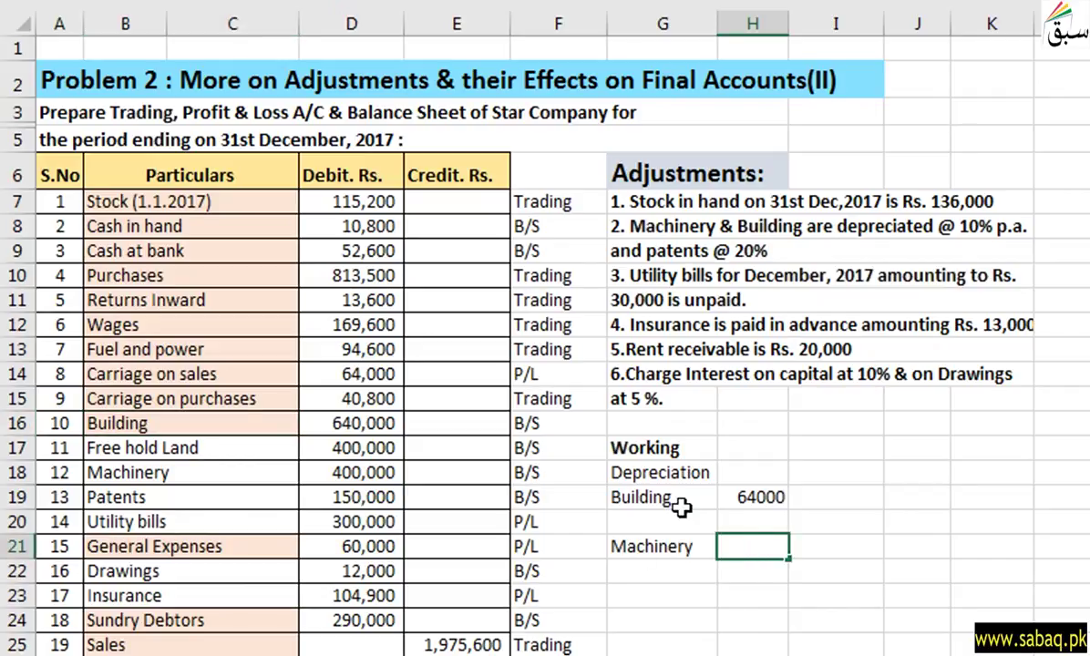
text(=400000)
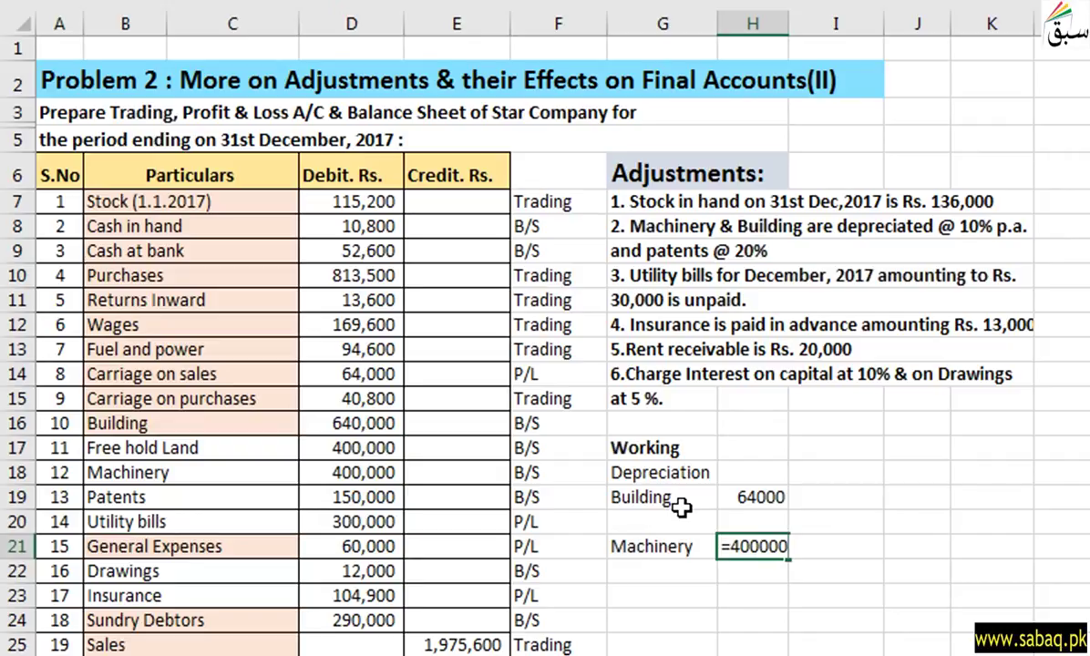
text(*10/100)
key(Return)
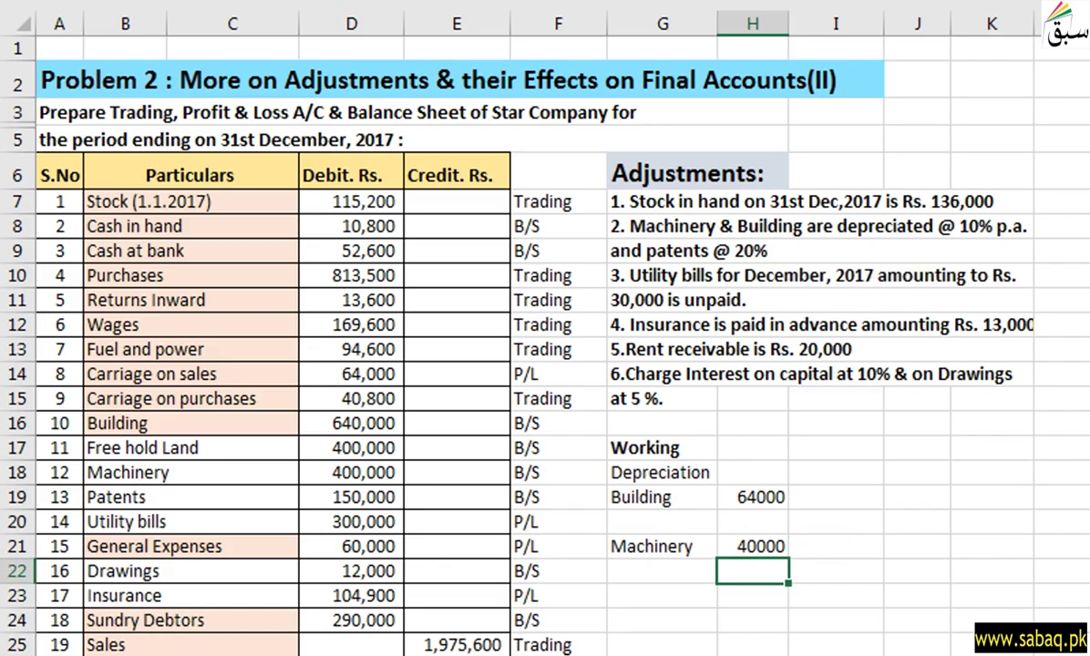
- Enter 40,000 beside Machinery under Depreciation in the Trading, Profit and Loss Account
scroll(547, 328, down, 11)
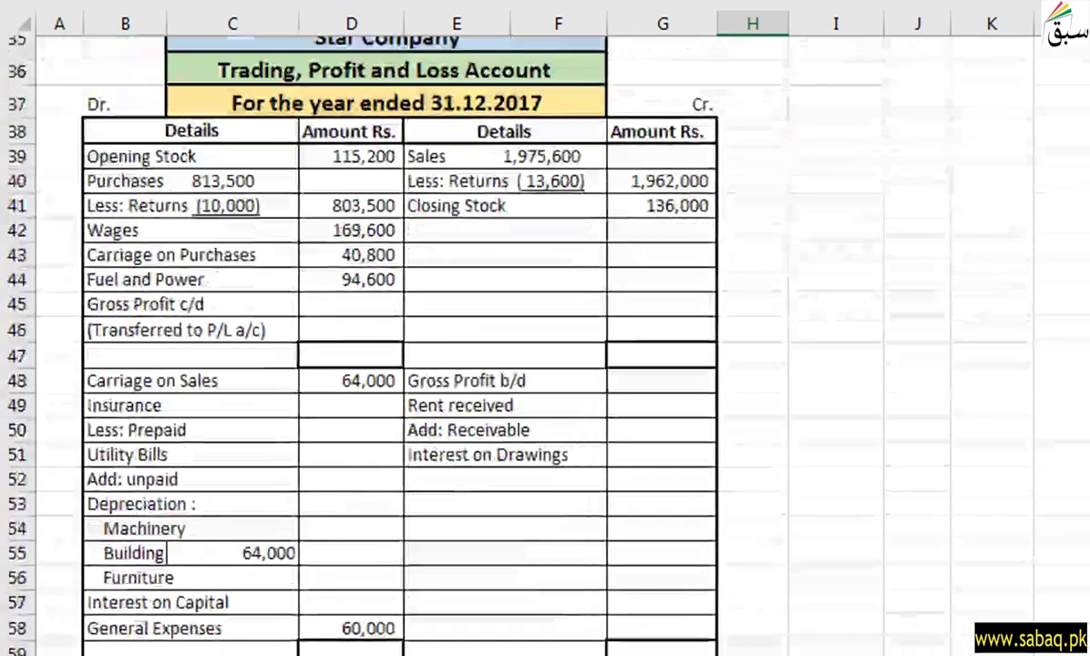
scroll(547, 328, up, 1)
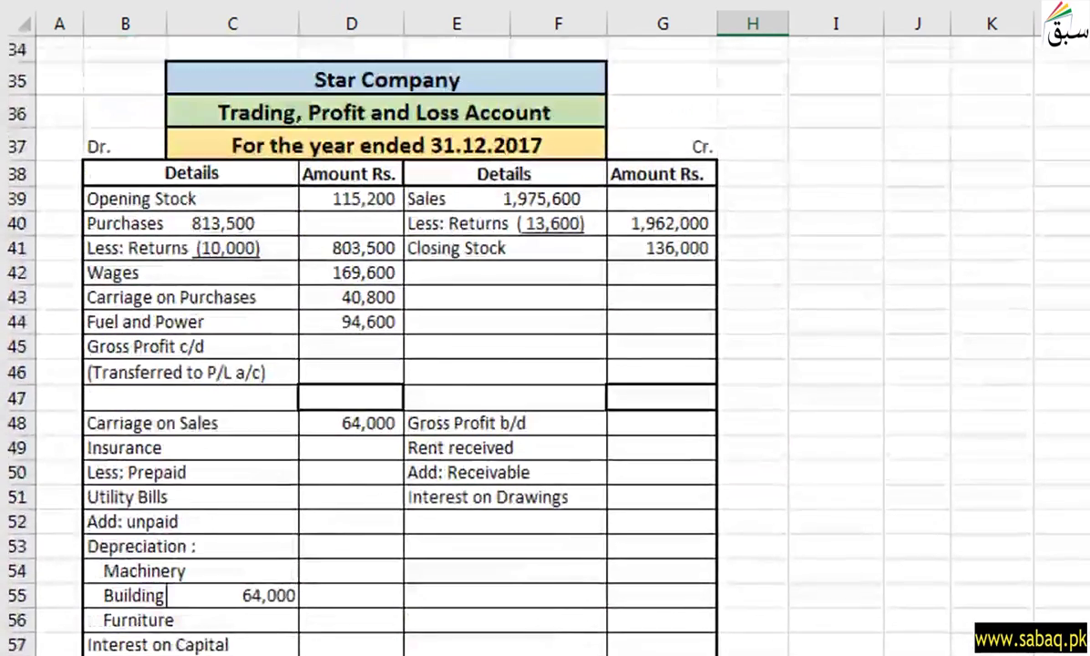
scroll(546, 328, down, 1)
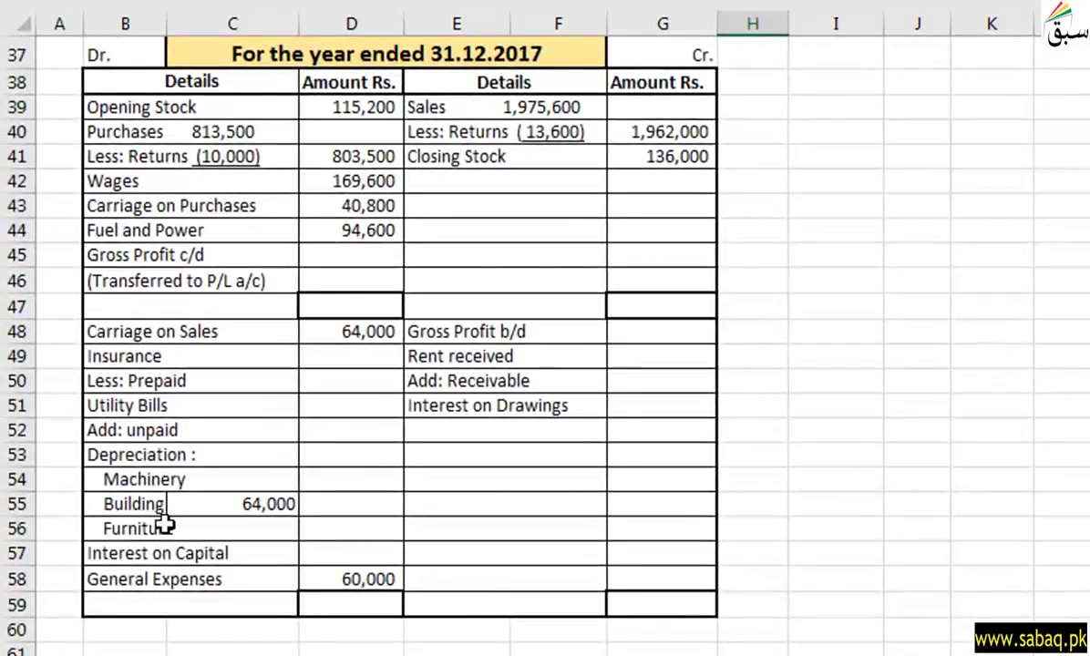
click(265, 479)
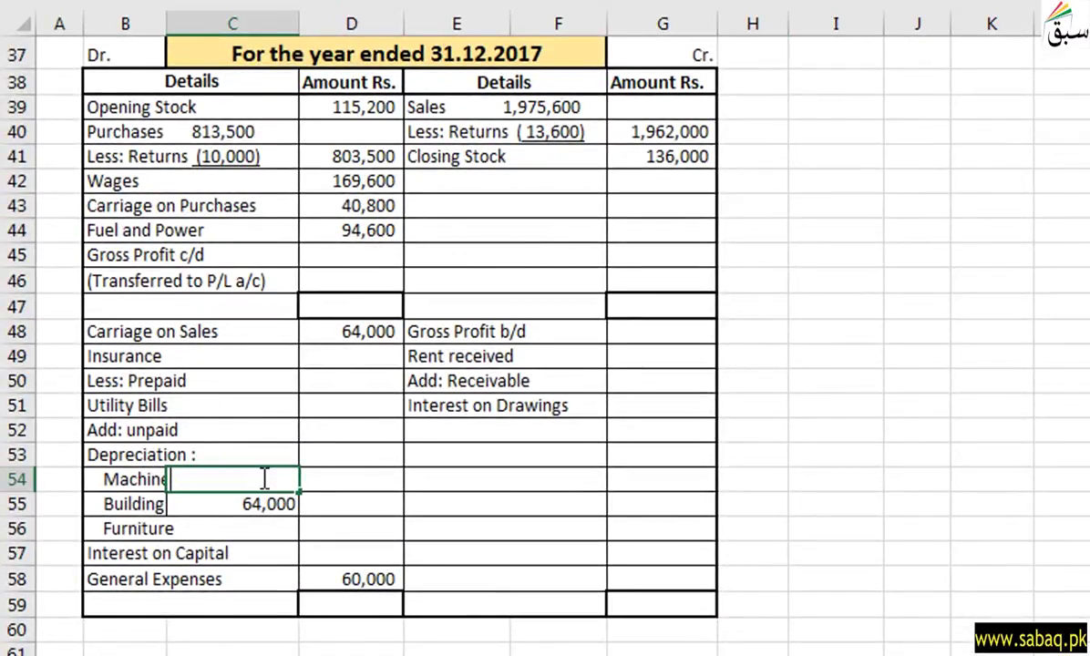
text(40000)
key(Return)
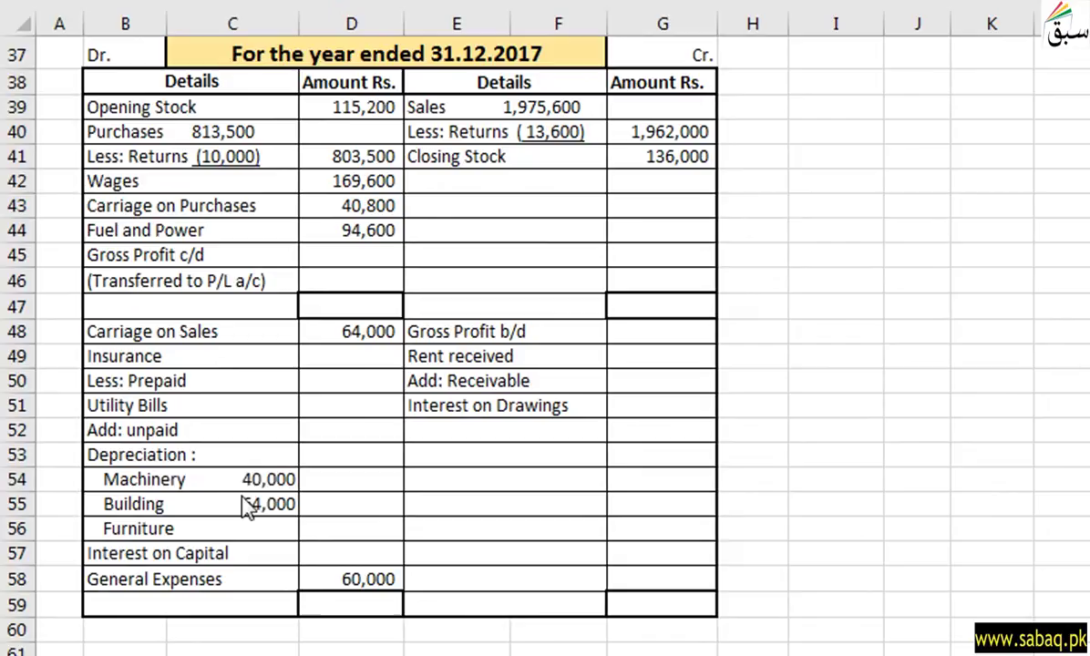
click(191, 579)
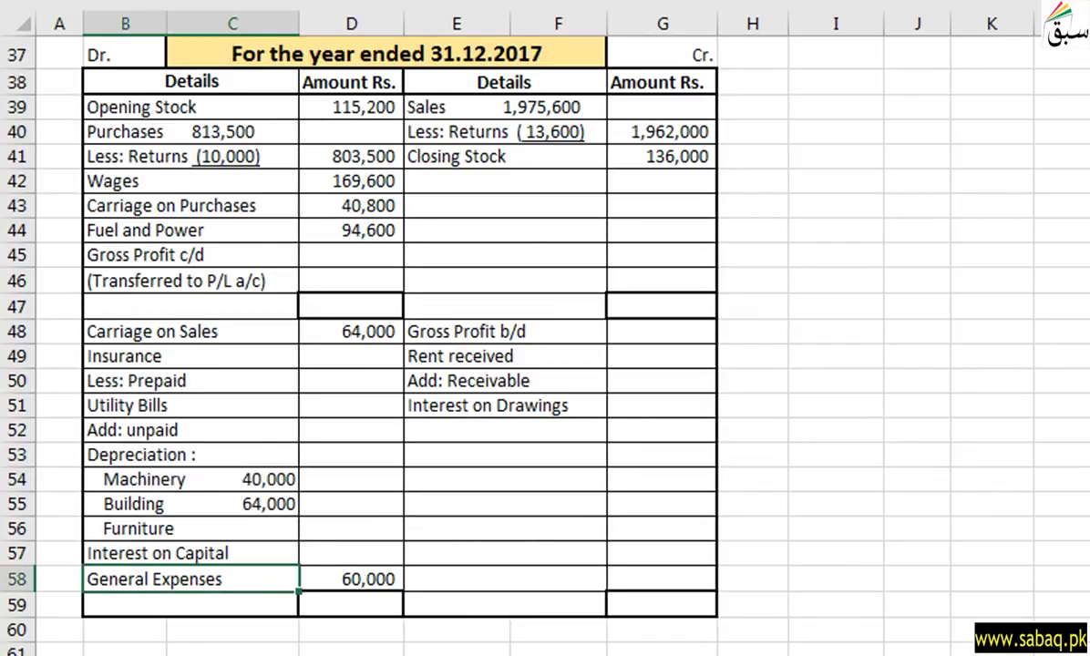
- Add a Patents line to the depreciation working and calculate it with the formula =150000*20/100
scroll(546, 328, down, 8)
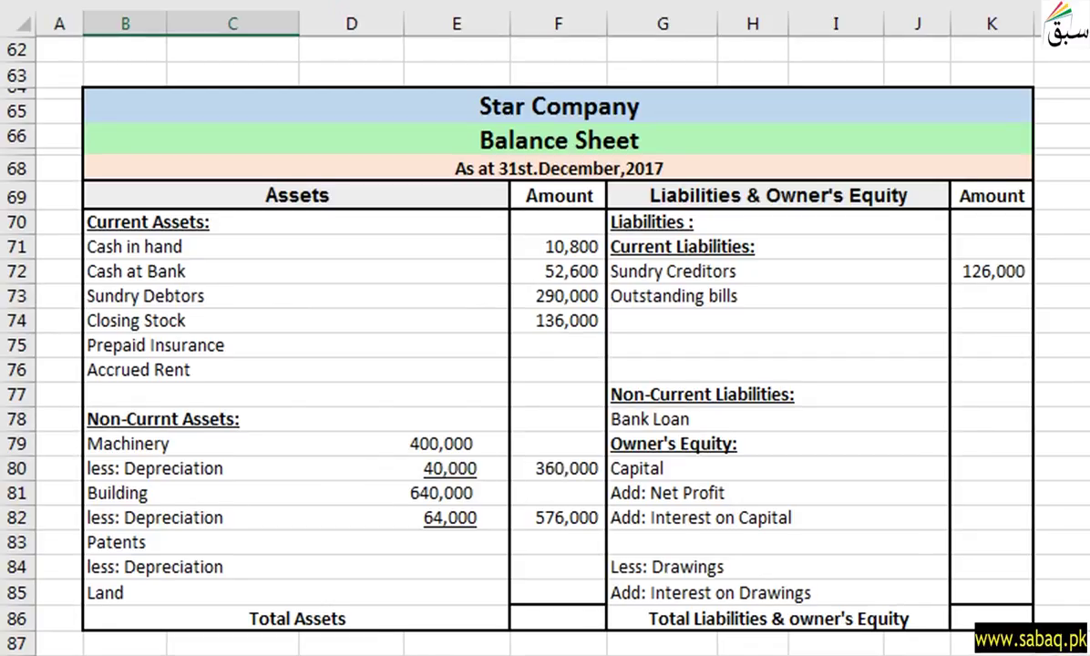
scroll(511, 328, up, 18)
scroll(508, 383, up, 3)
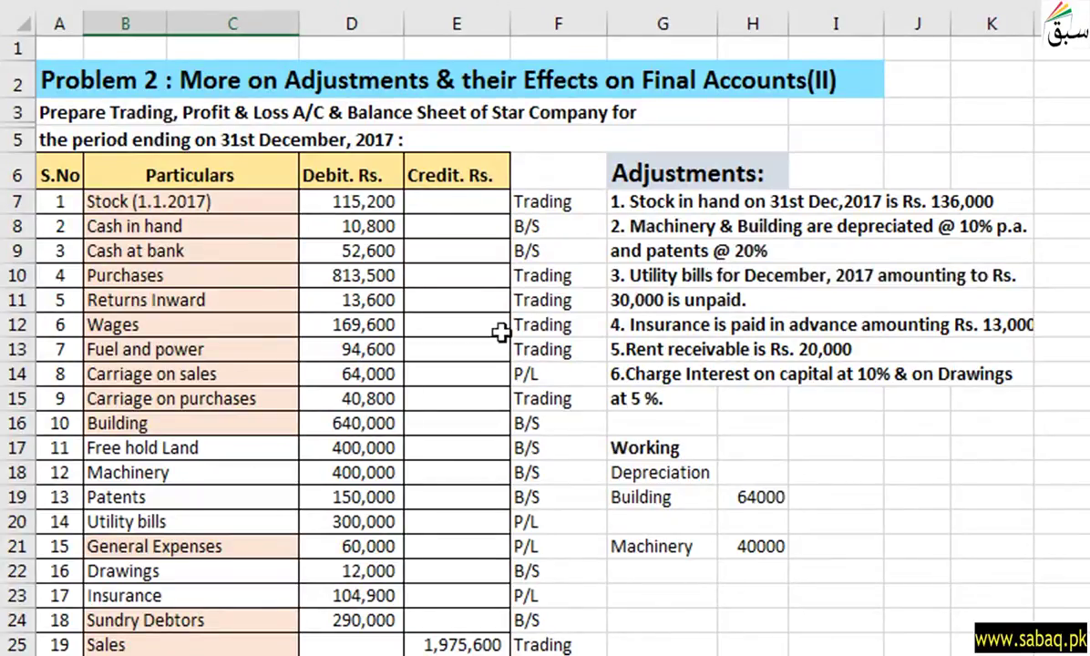
click(650, 599)
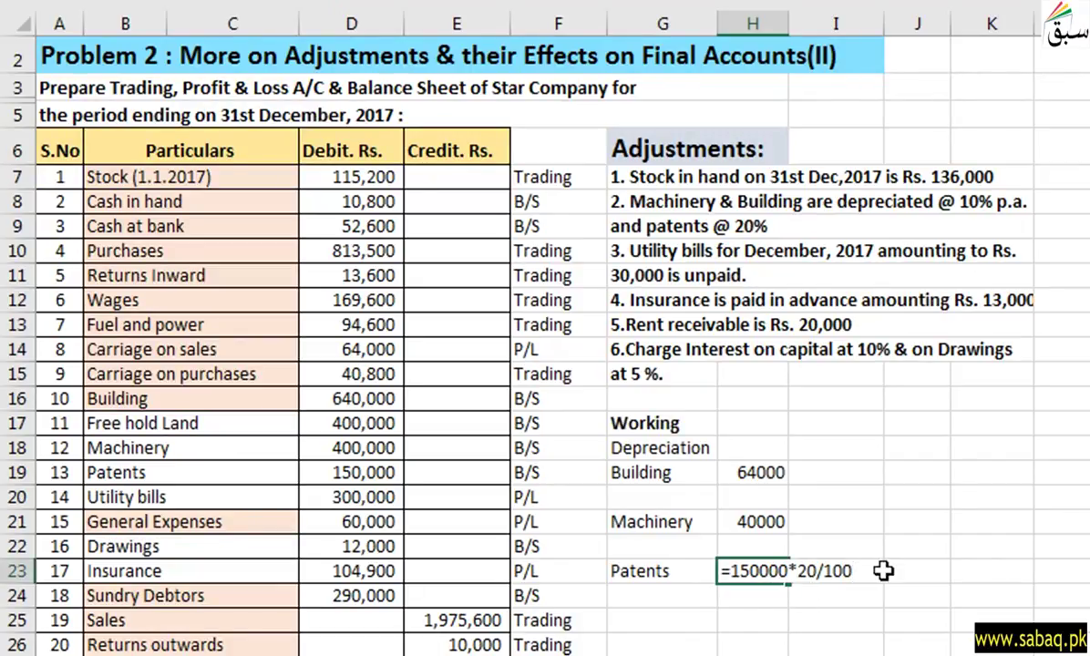
key(Return)
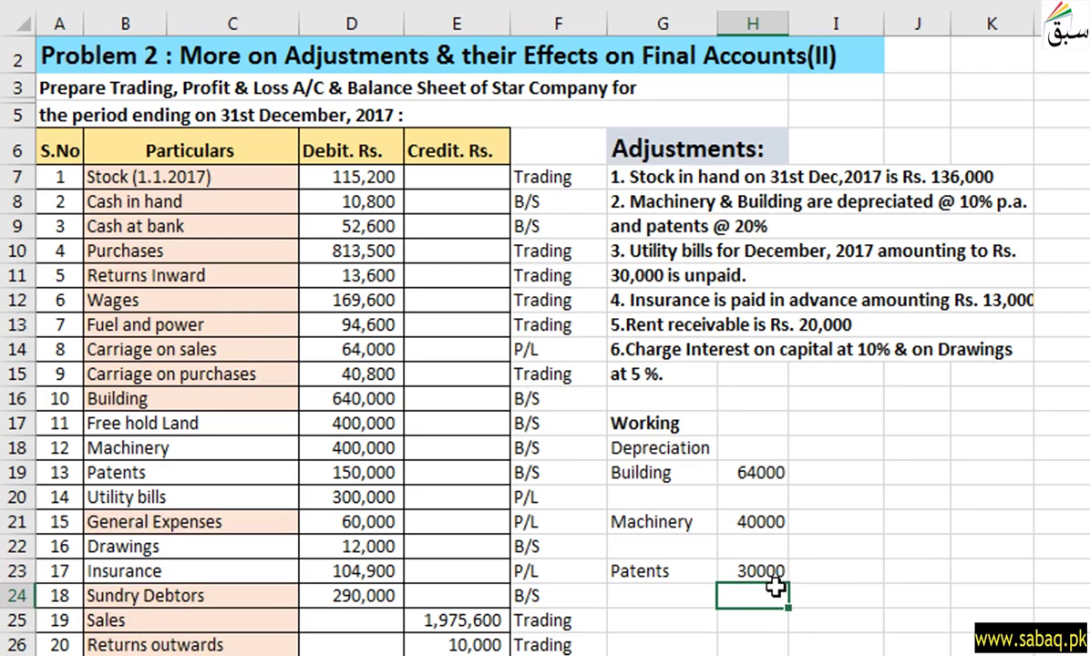
- Enter 120,000 in the balance sheet's Amount column as the patents' value net of depreciation
scroll(545, 346, down, 11)
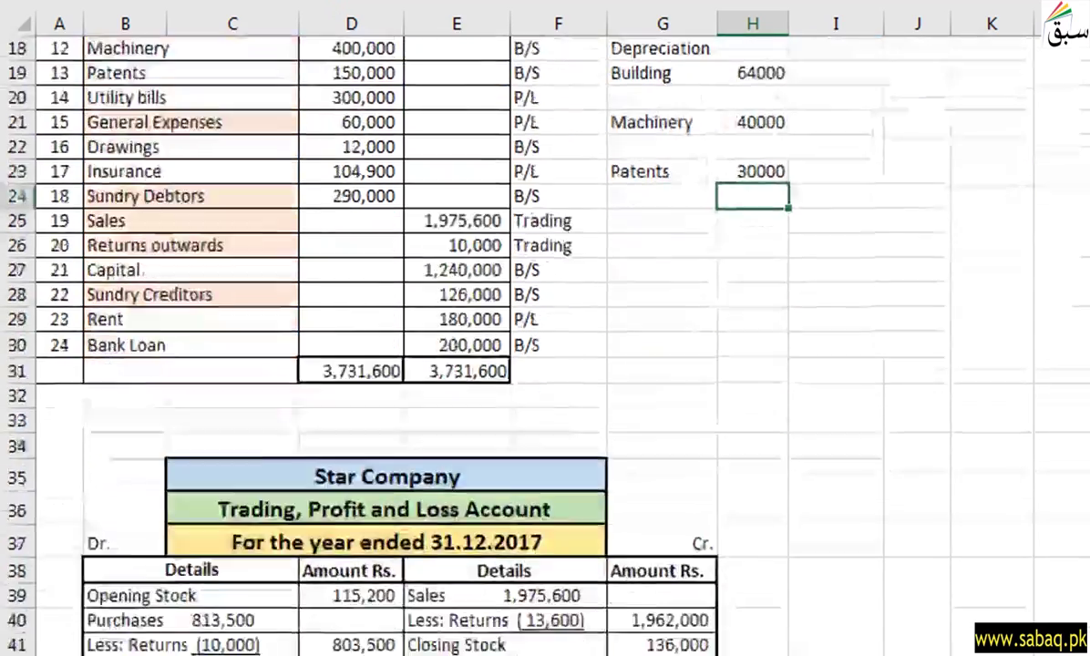
scroll(545, 346, down, 1)
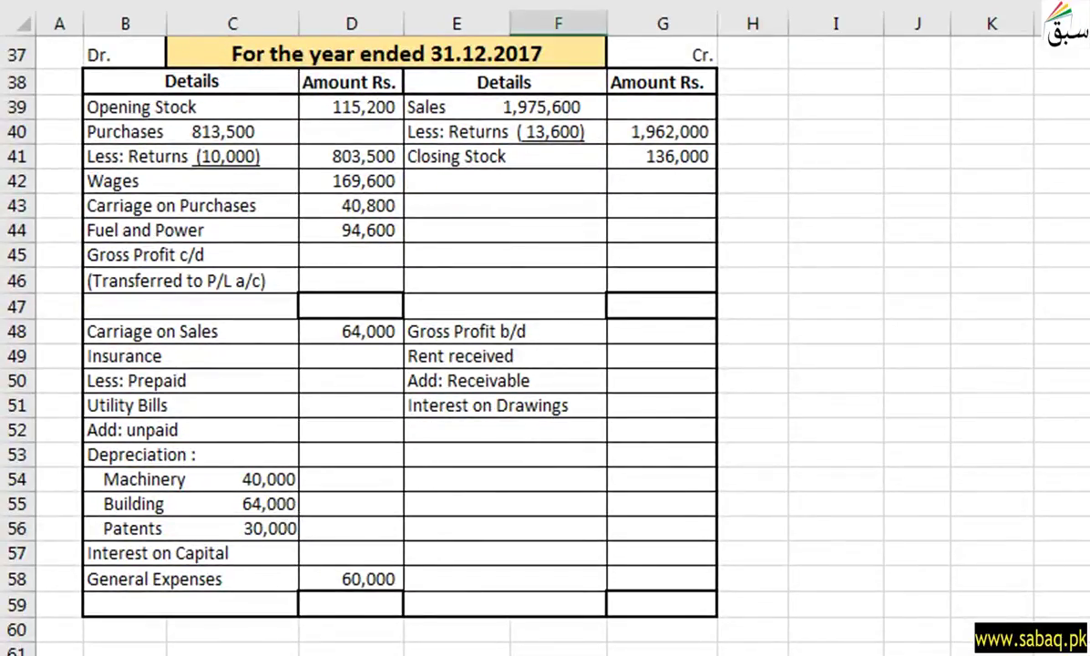
scroll(545, 346, down, 8)
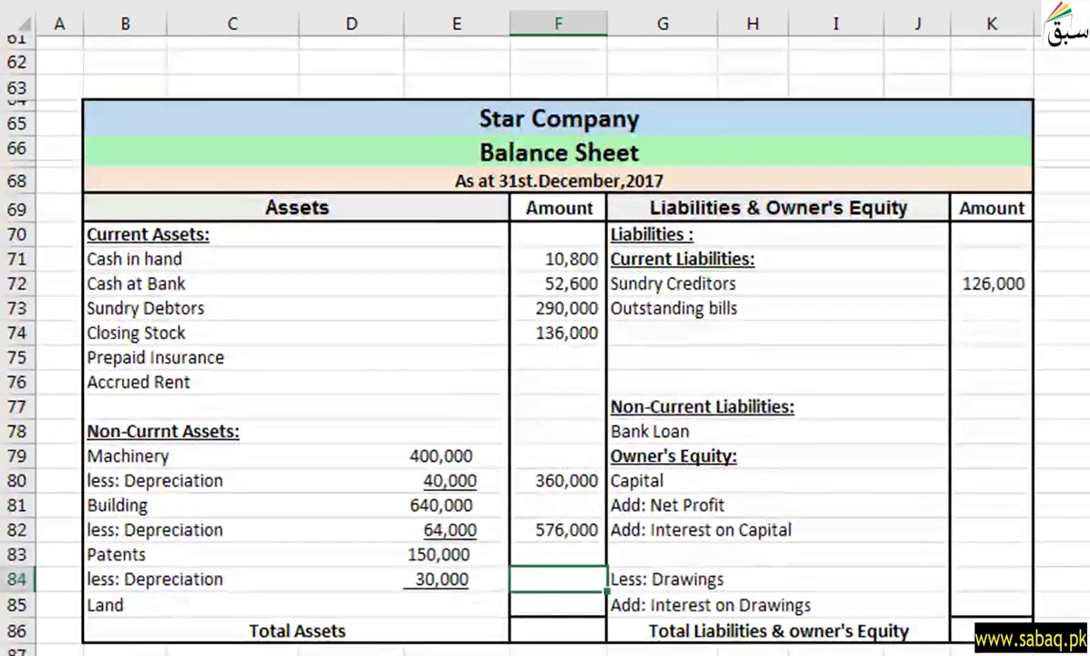
scroll(545, 346, down, 1)
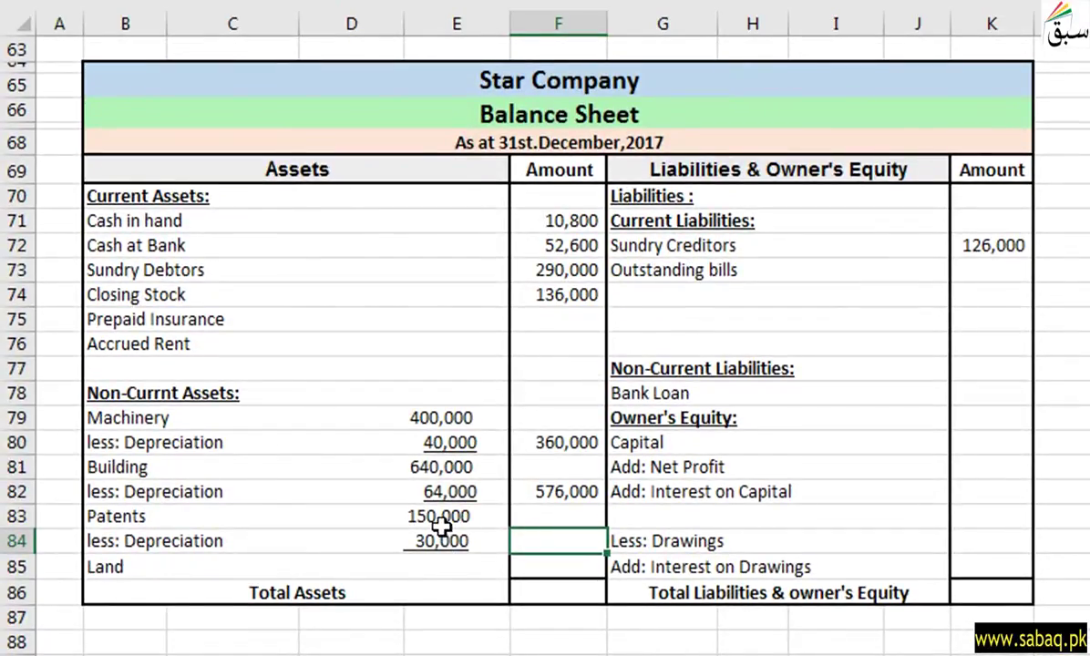
text(120,000)
click(374, 342)
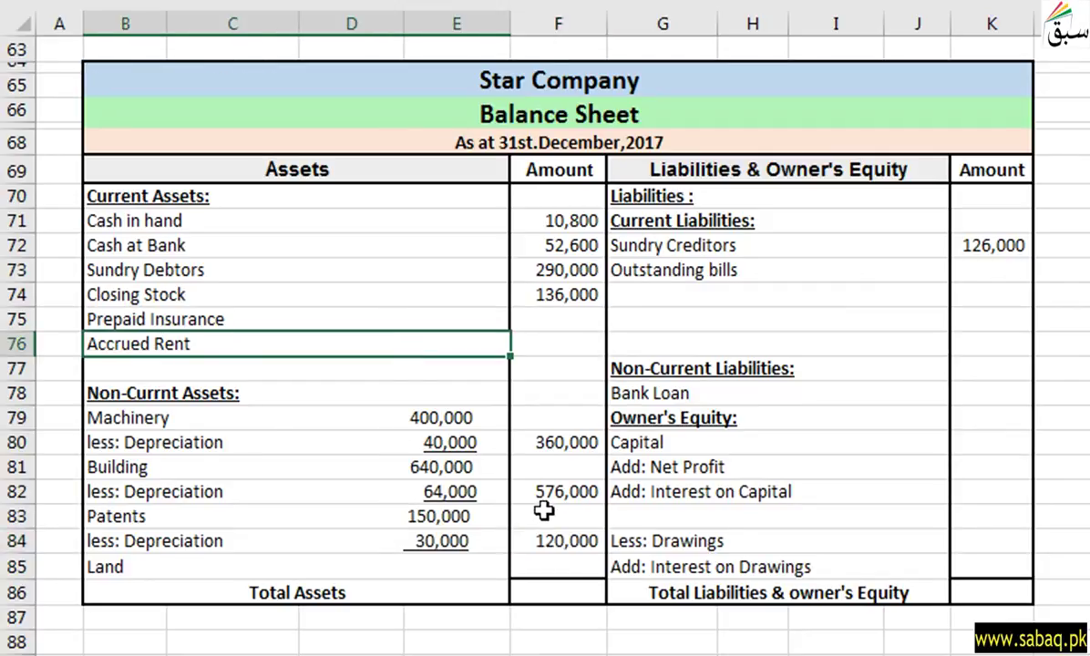
- Review the trial balance, the depreciation working and the depreciation amounts in the Trading, Profit and Loss Account
key(ctrl+Home)
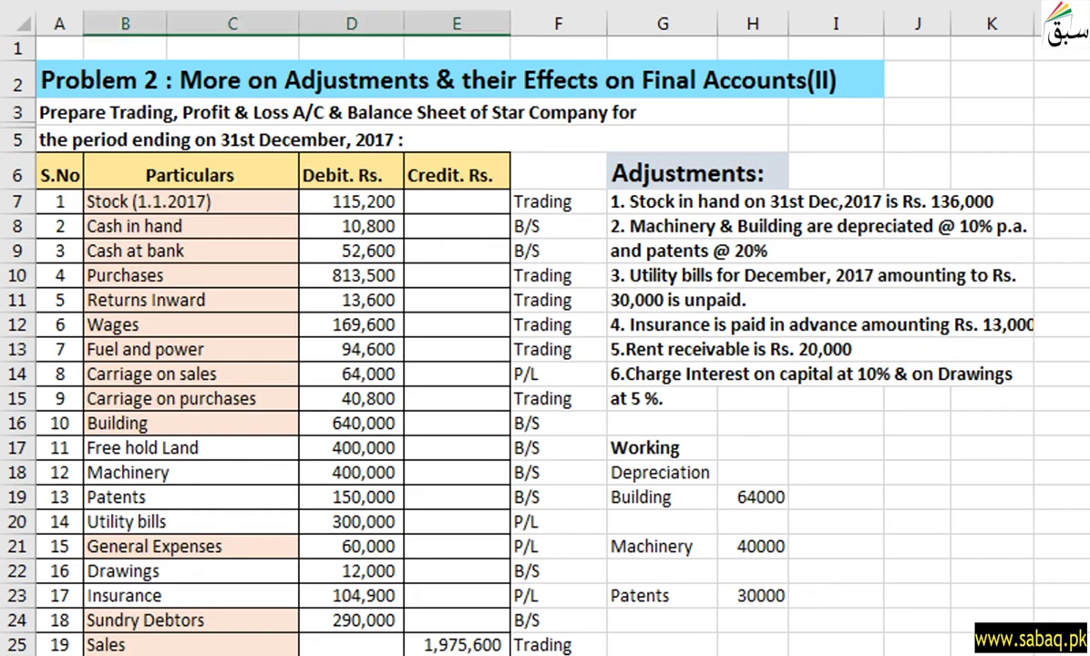
scroll(510, 346, down, 6)
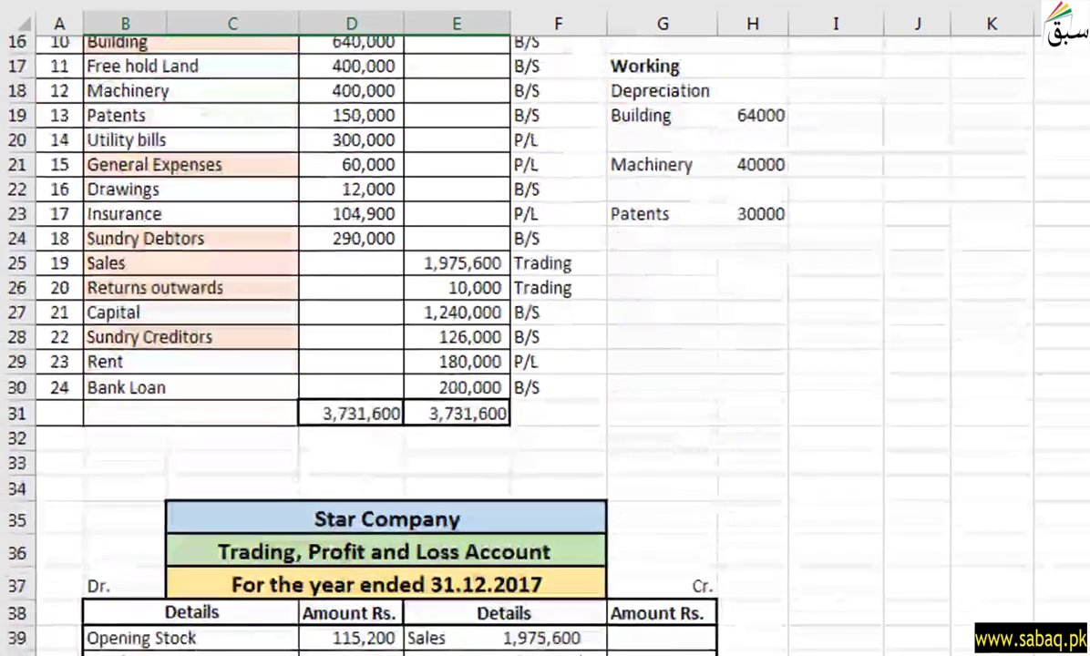
scroll(510, 347, down, 4)
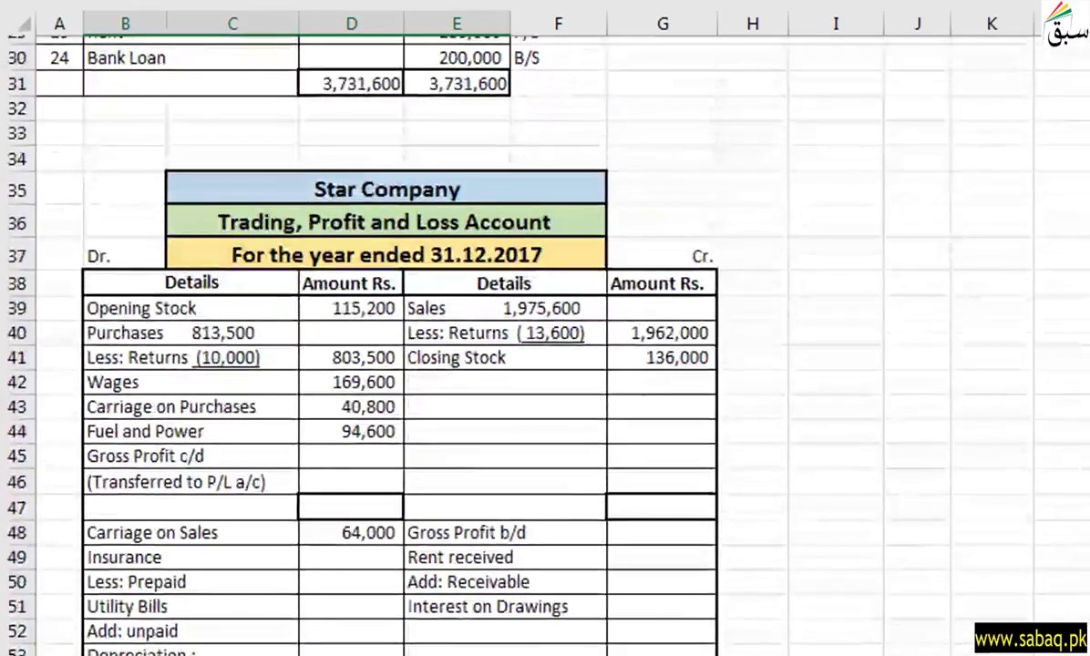
scroll(510, 346, down, 1)
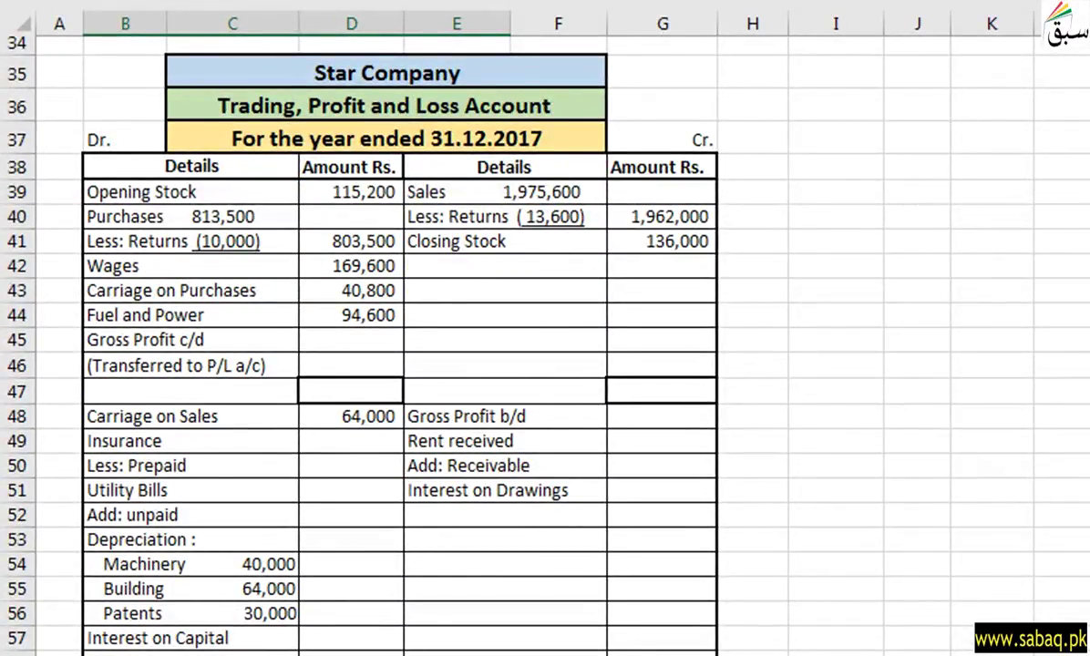
scroll(510, 346, down, 1)
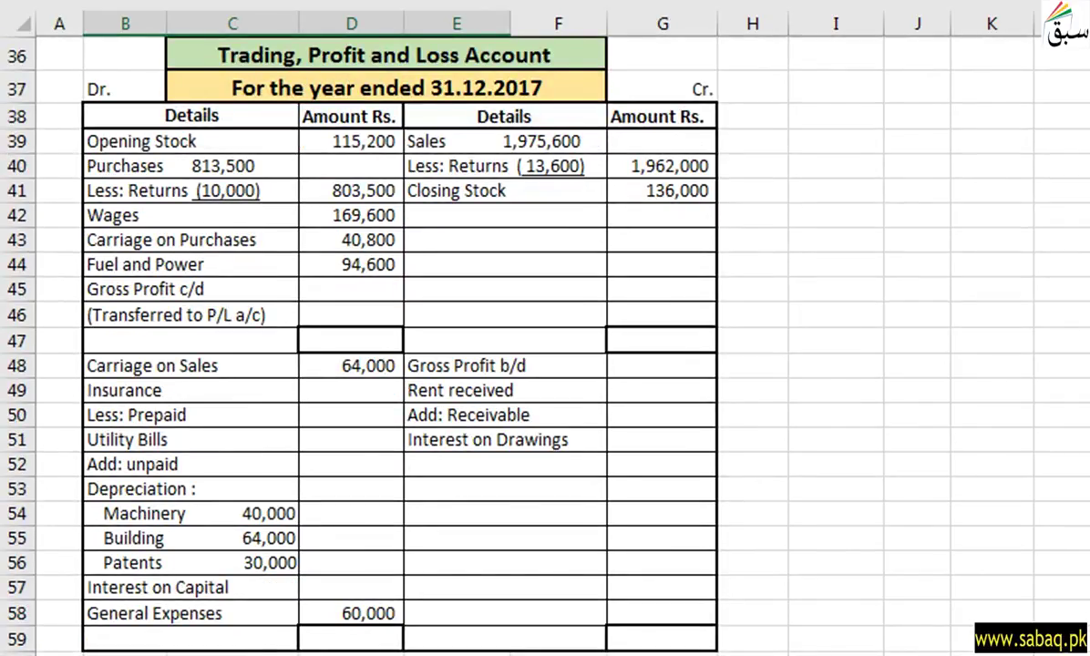
scroll(511, 347, down, 1)
scroll(511, 346, up, 1)
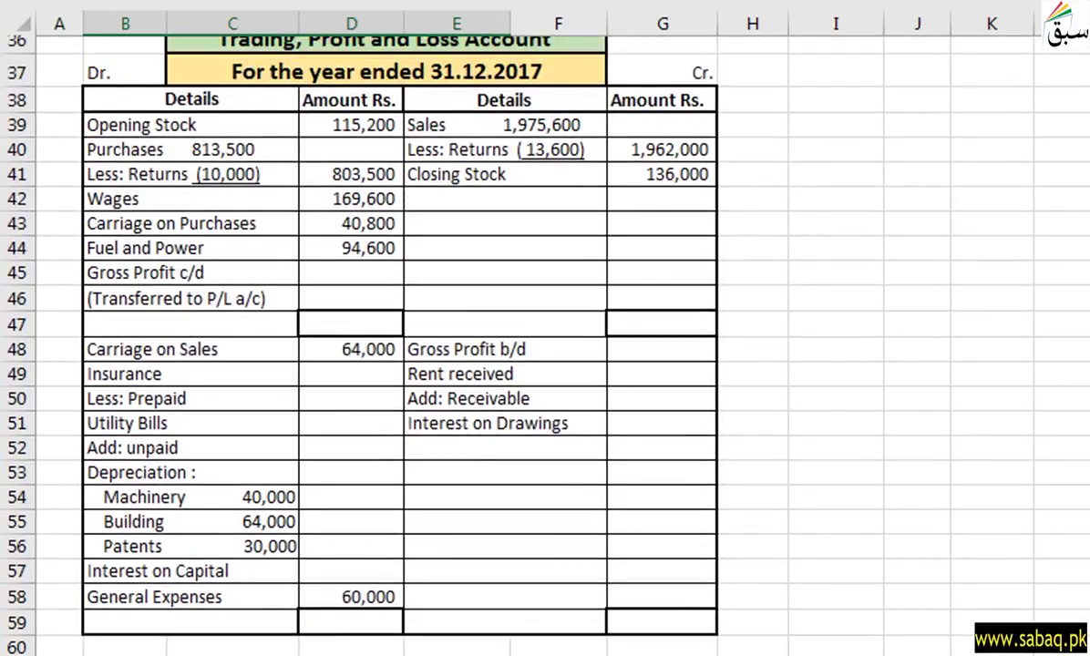
scroll(511, 346, up, 1)
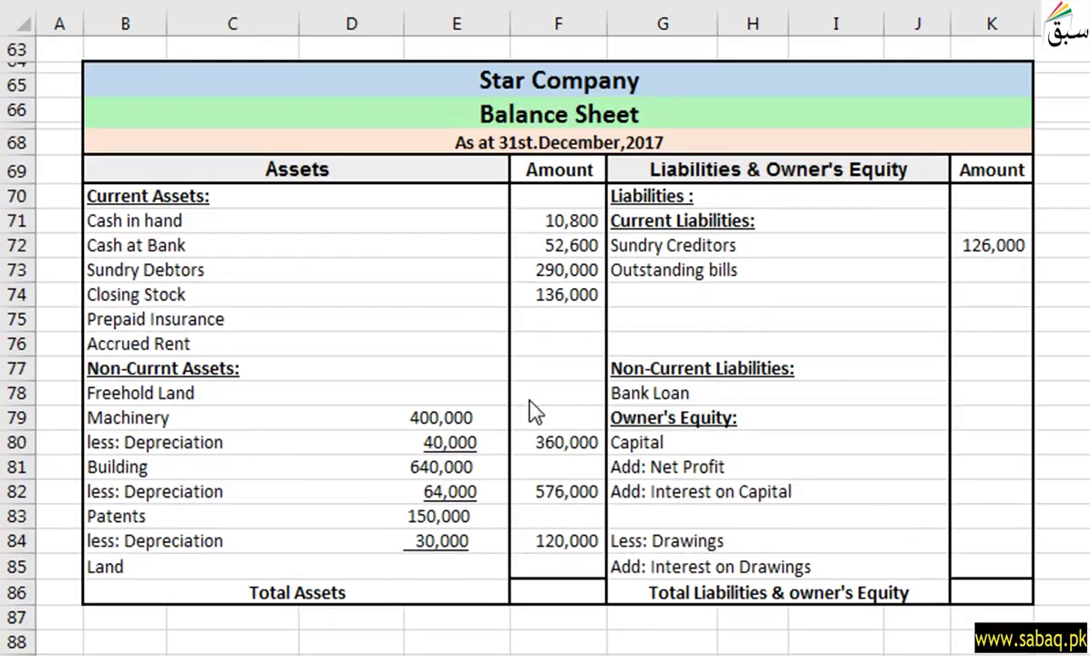
- Enter 400,000 in the Amount column for Freehold Land in the balance sheet's Non-Current Assets
click(547, 393)
text(400,000)
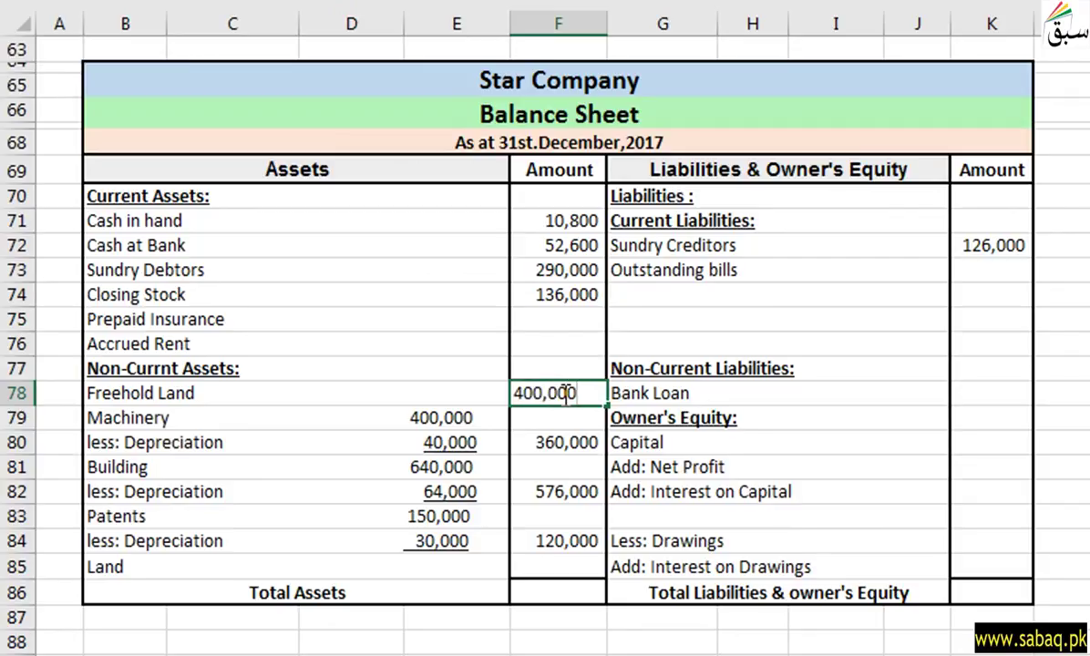
click(632, 267)
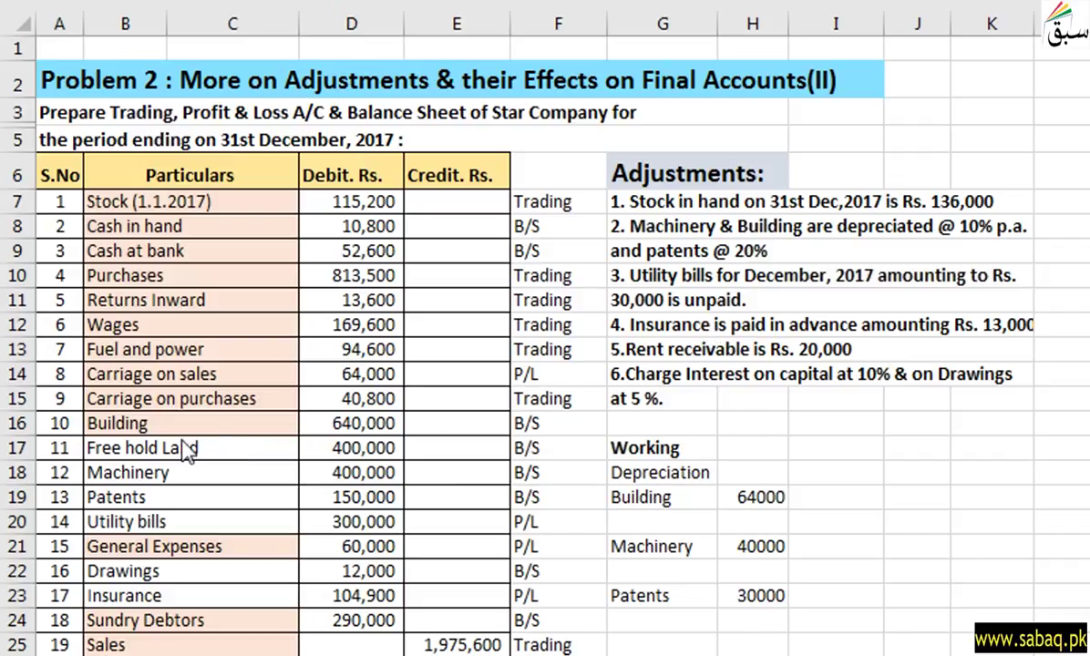
- Shade the Free hold Land, Machinery and Patents entries in the trial balance's Particulars column with the light orange fill
click(132, 448)
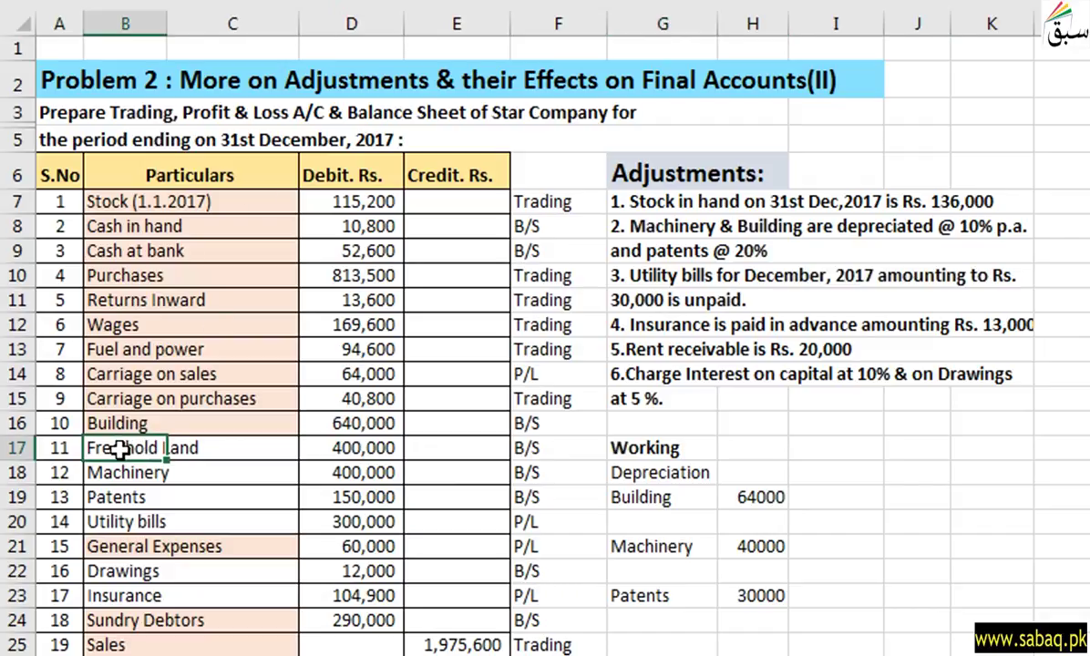
drag(119, 447, 208, 447)
click(54, 0)
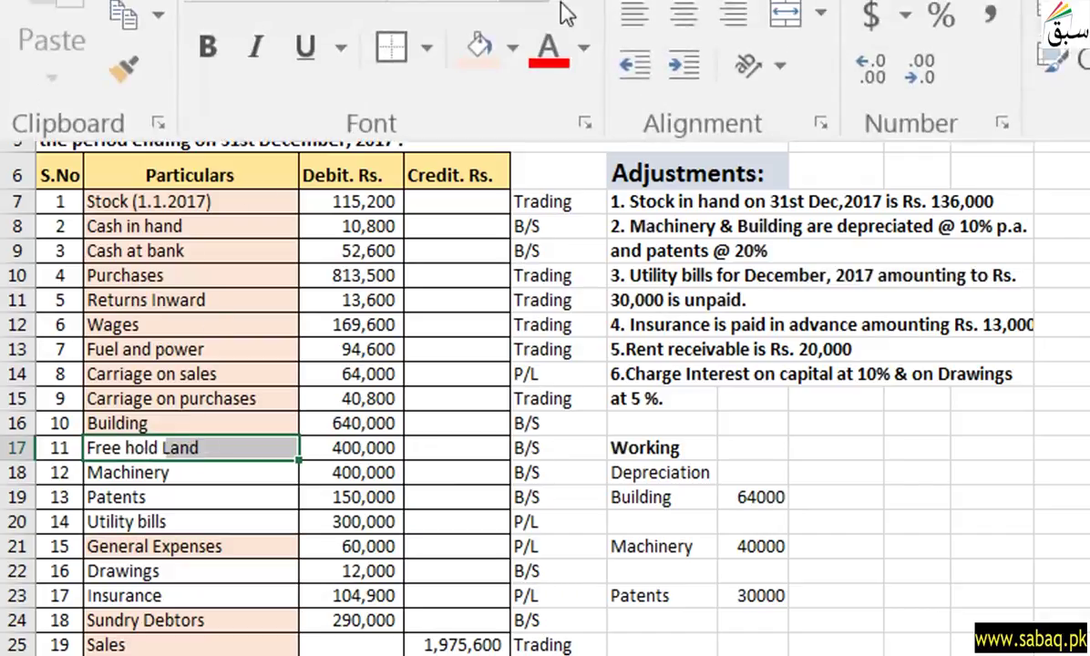
click(134, 475)
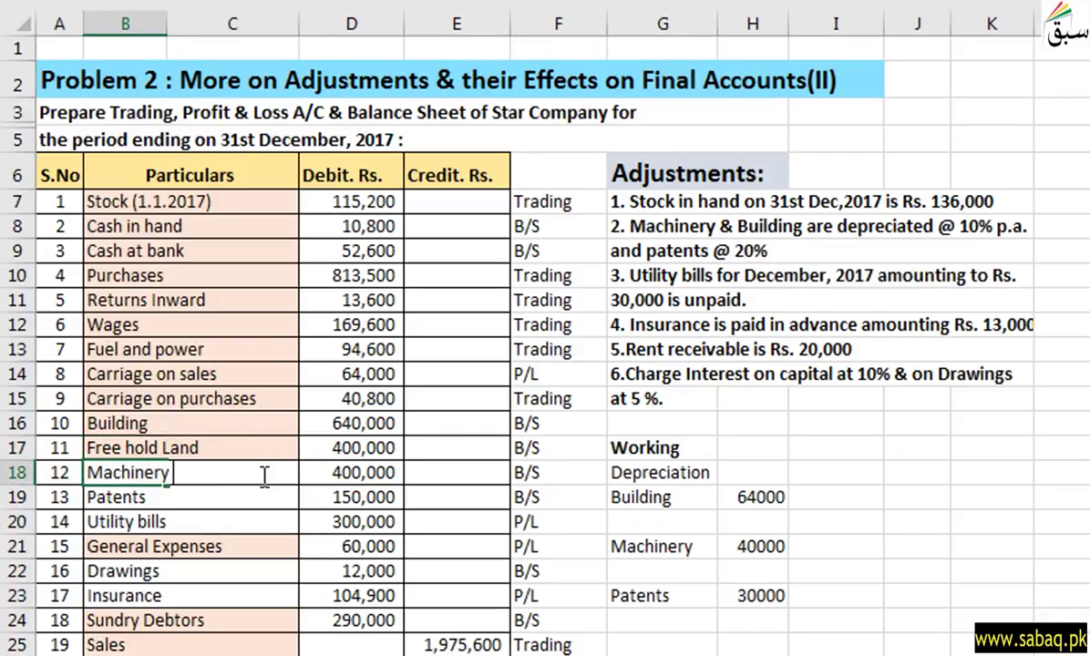
key(F4)
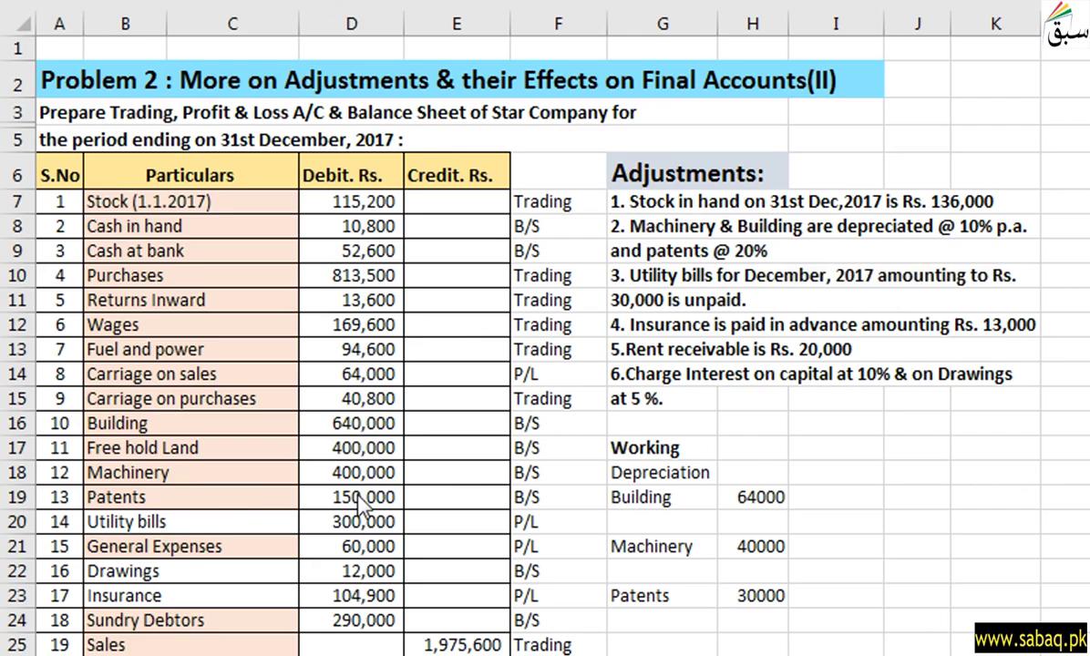
- Enter Utility Bills 300,000 plus unpaid 30,000 in the Profit and Loss section, with 330,000 in the Amount column
click(192, 521)
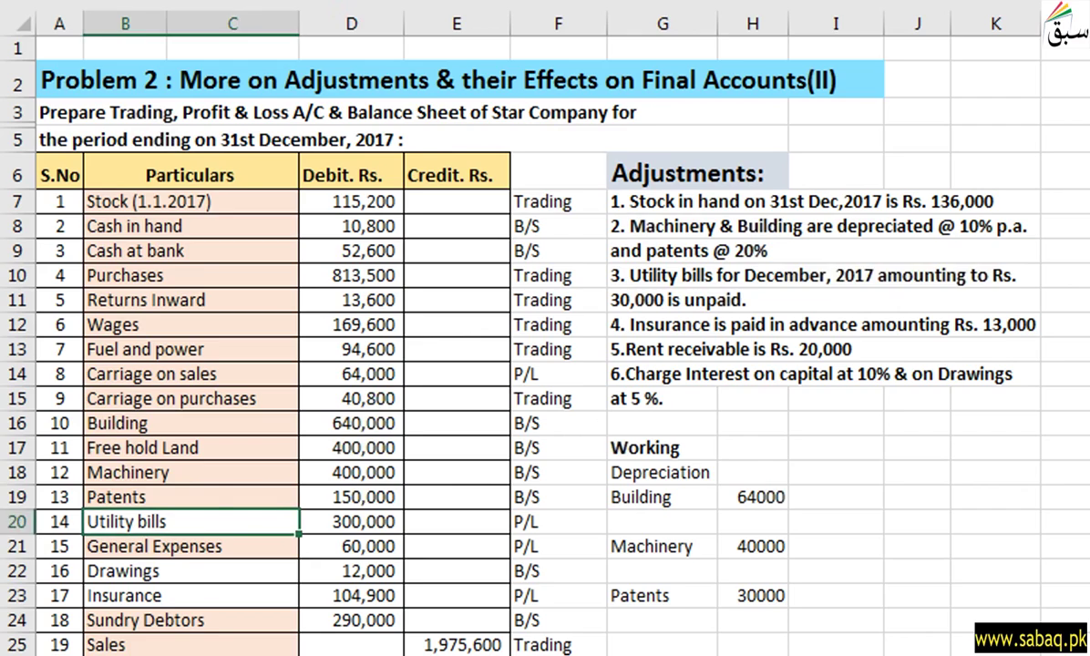
scroll(545, 346, down, 11)
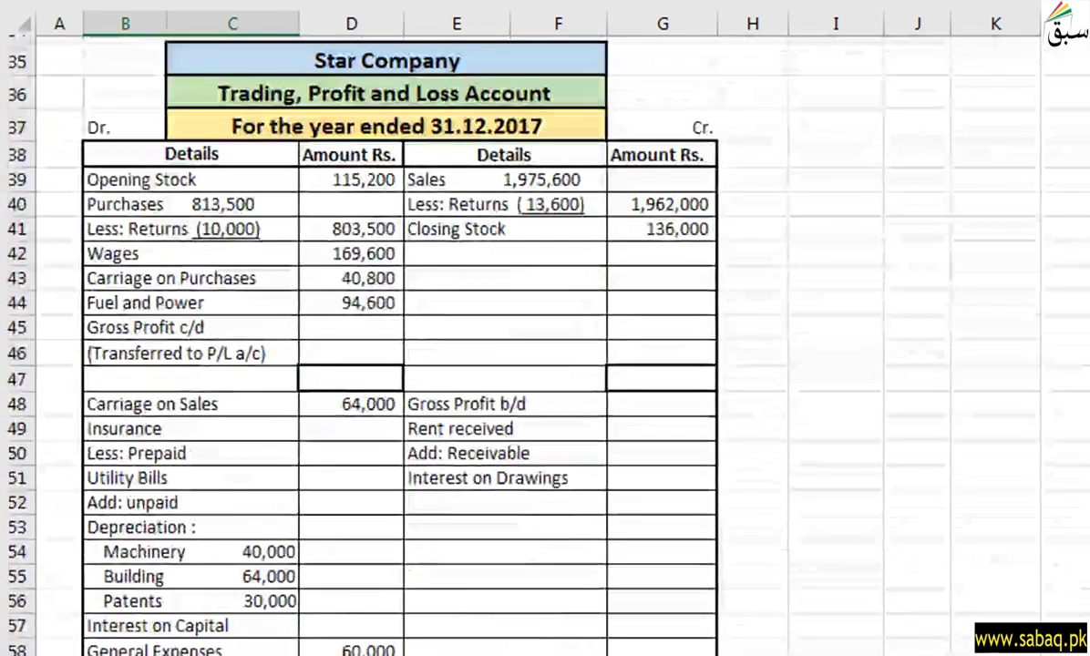
scroll(370, 557, down, 1)
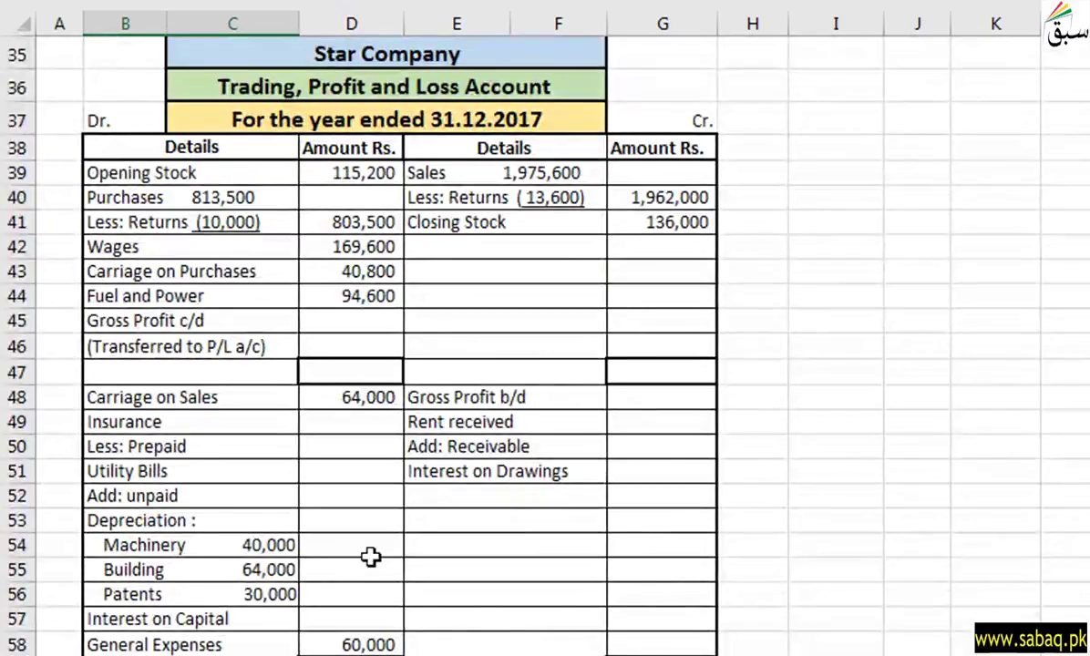
click(214, 471)
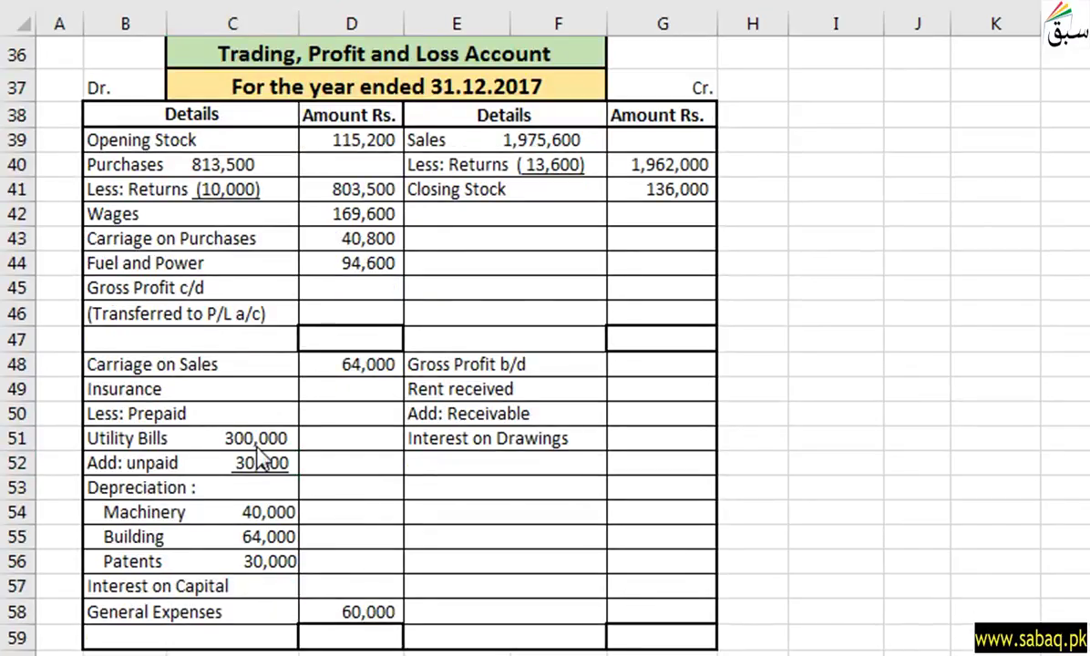
click(290, 488)
click(336, 462)
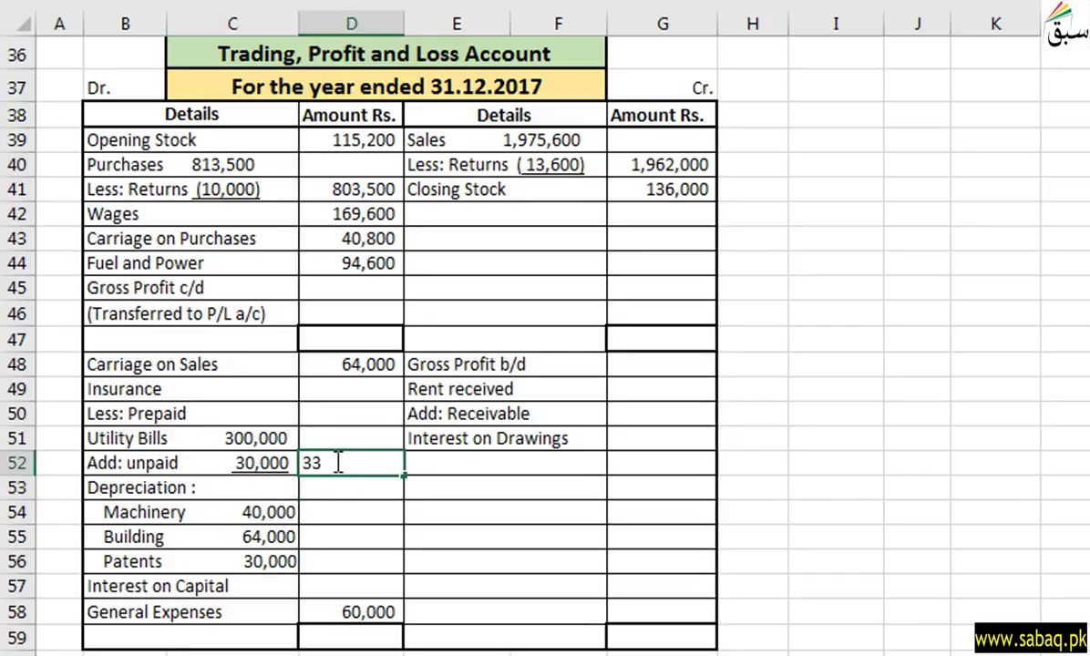
text(330,0)
click(452, 504)
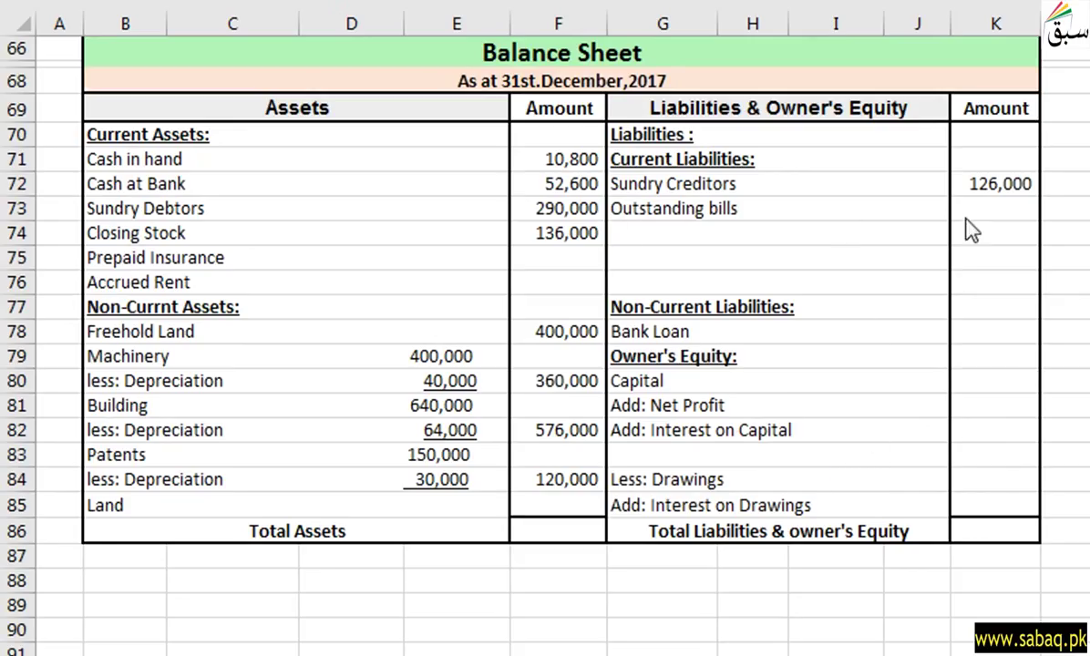
- Enter 30,000 in the Amount column for Outstanding bills under the balance sheet's Current Liabilities
click(998, 208)
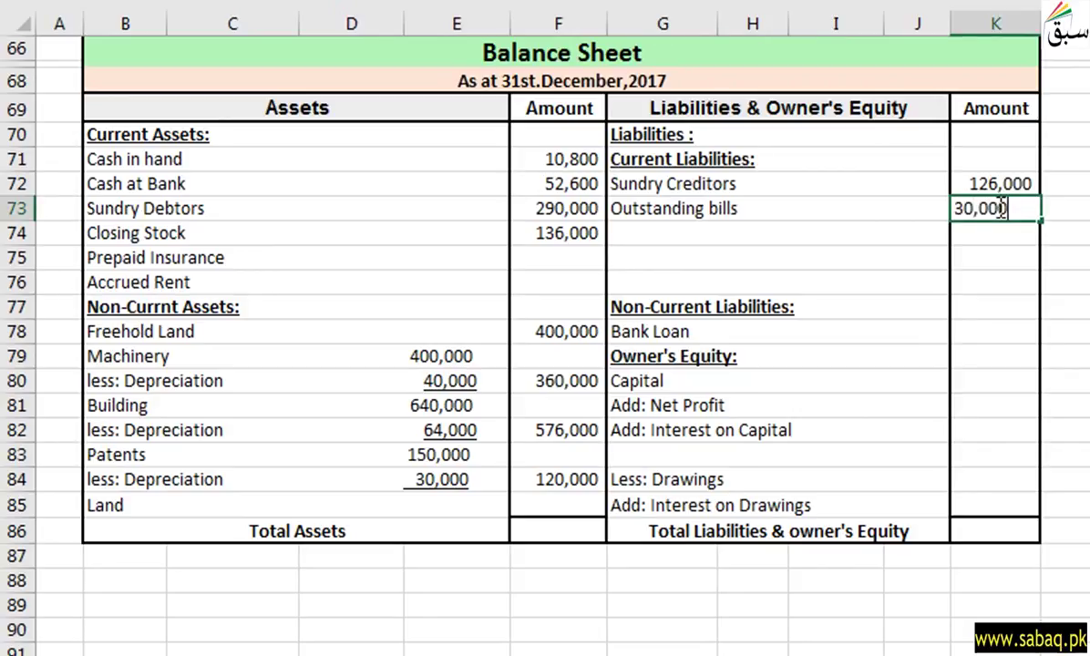
drag(629, 283, 911, 280)
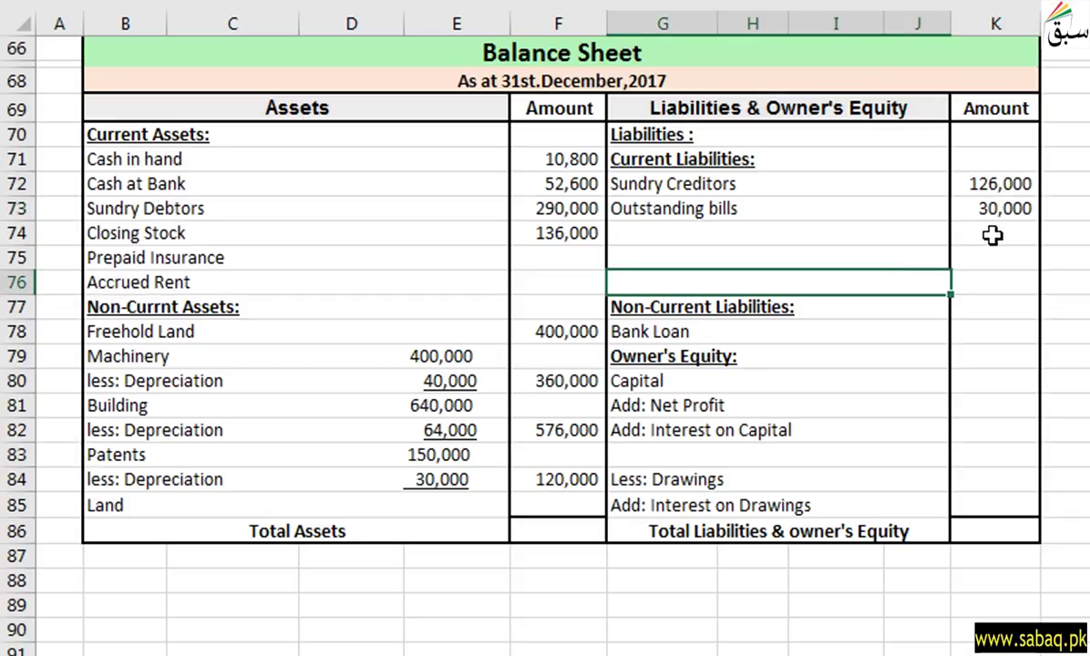
- Enter Insurance 104,900 less prepaid 13,000 in the Profit and Loss section, with 91,900 in the Amount column
scroll(547, 328, up, 18)
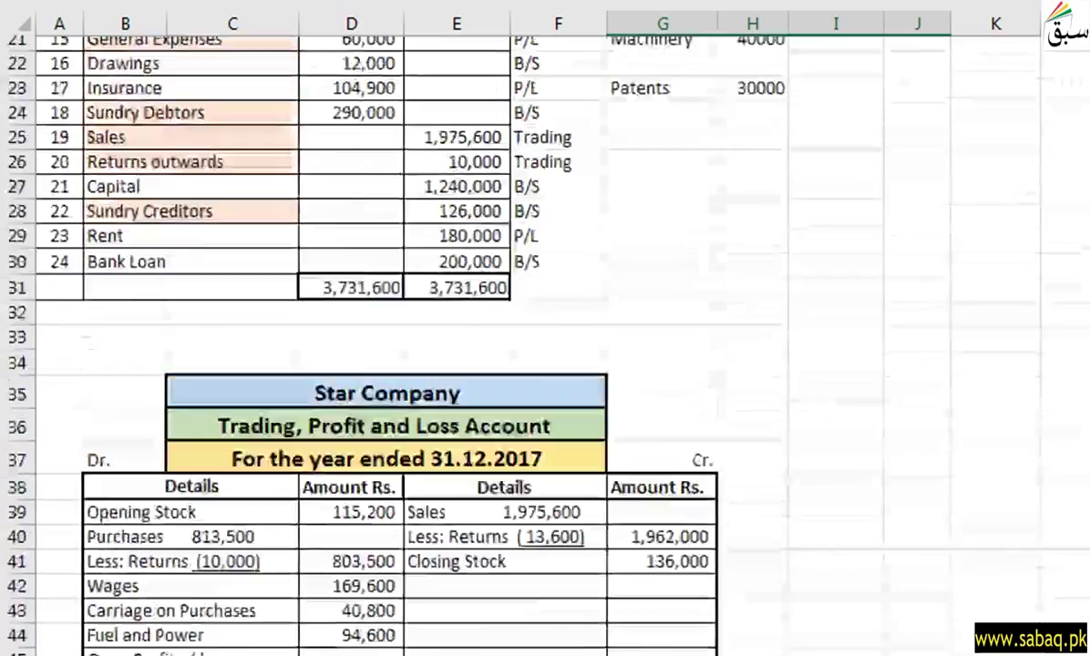
scroll(547, 328, up, 4)
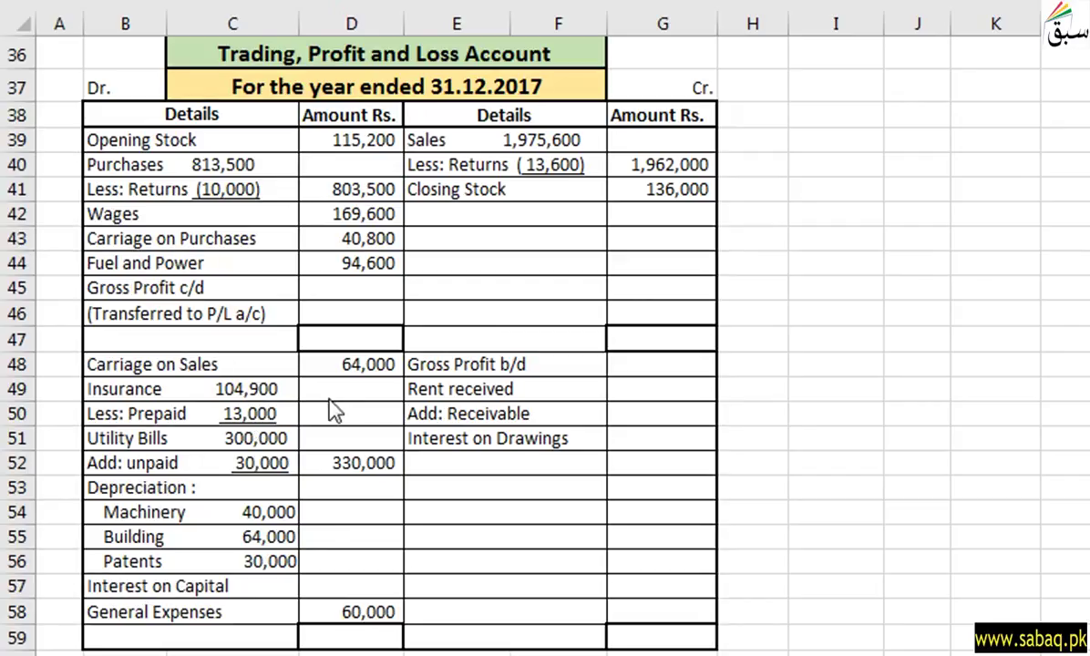
click(364, 415)
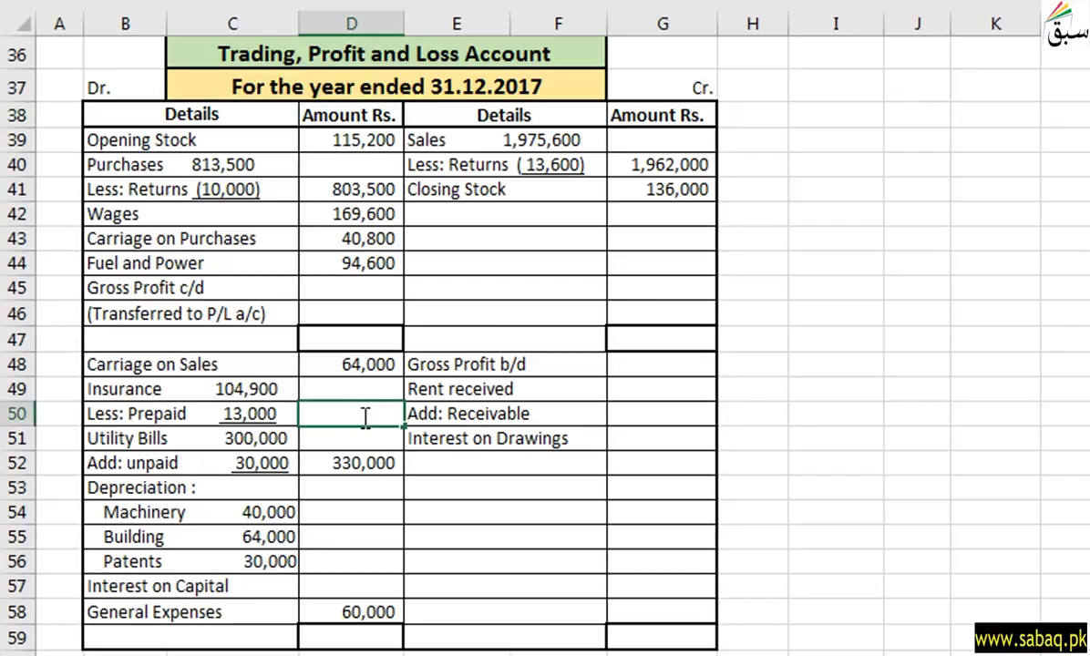
text(91,900)
click(474, 494)
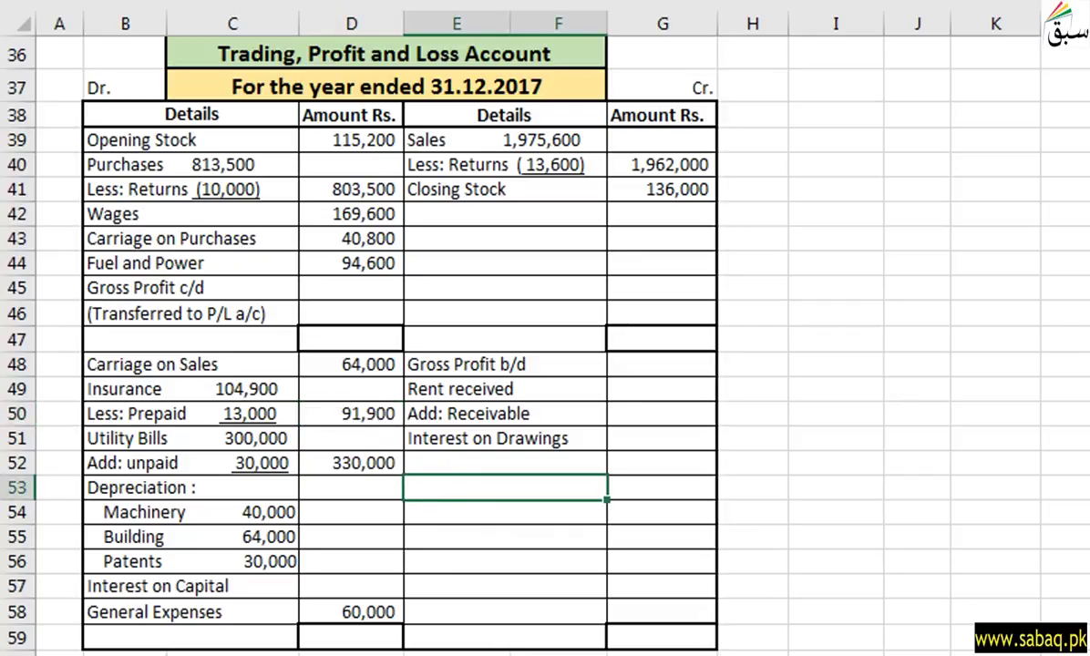
- Enter 13,000 in the Amount column for Prepaid Insurance under the balance sheet's Current Assets
scroll(545, 347, down, 9)
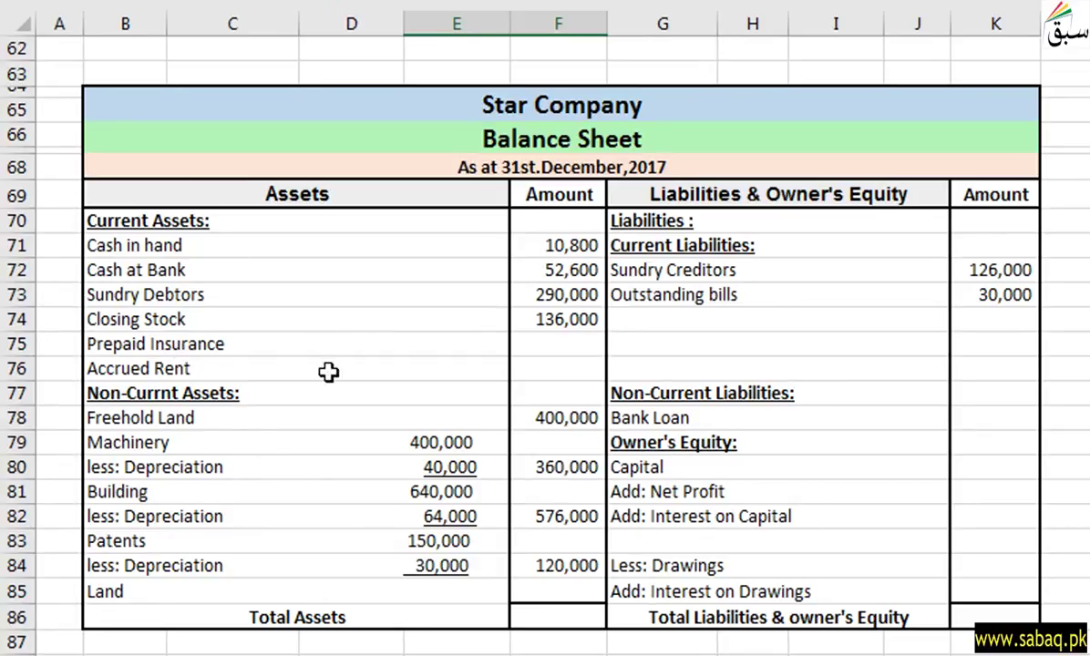
double_click(547, 342)
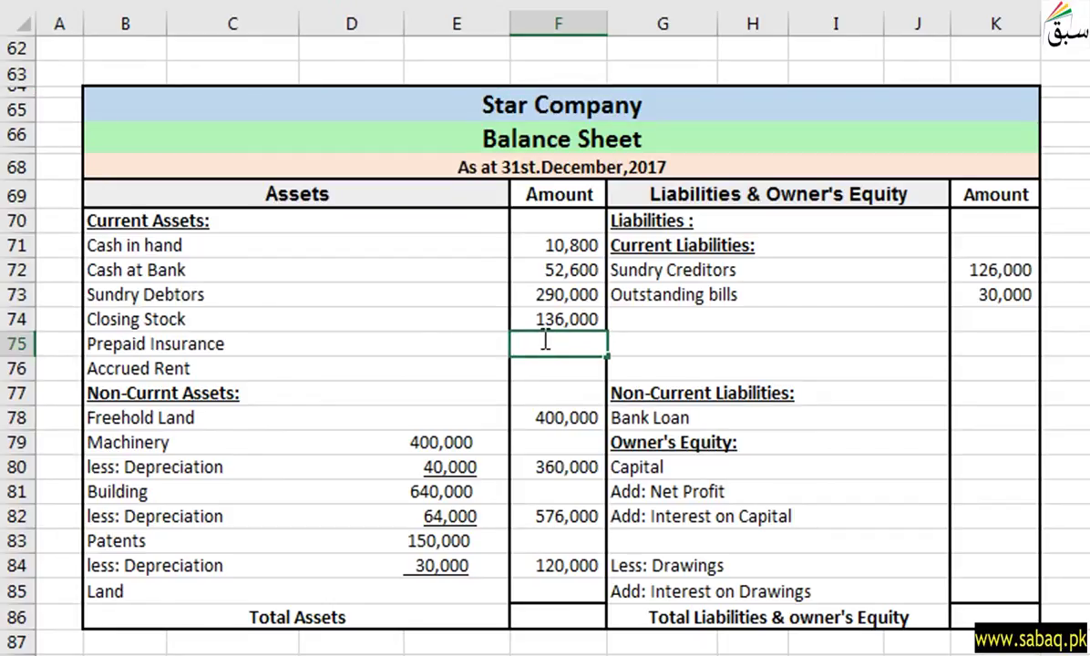
text(13,00)
click(533, 417)
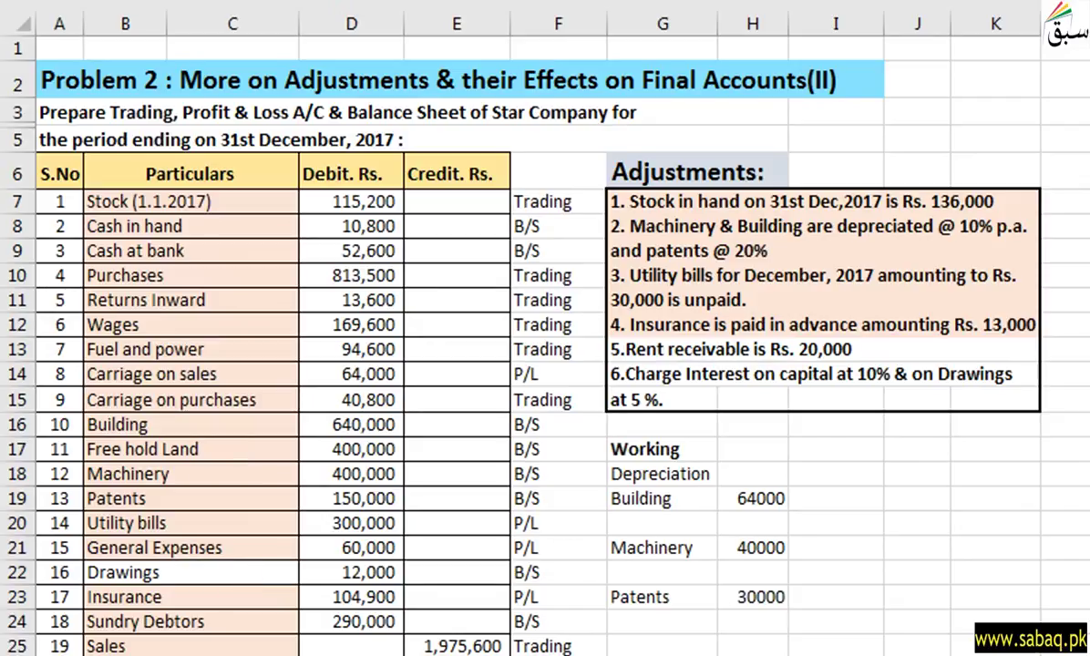
- Review the trial balance, the adjustments, the Trading, Profit and Loss Account and the balance sheet for remaining entries
click(917, 448)
scroll(545, 347, down, 3)
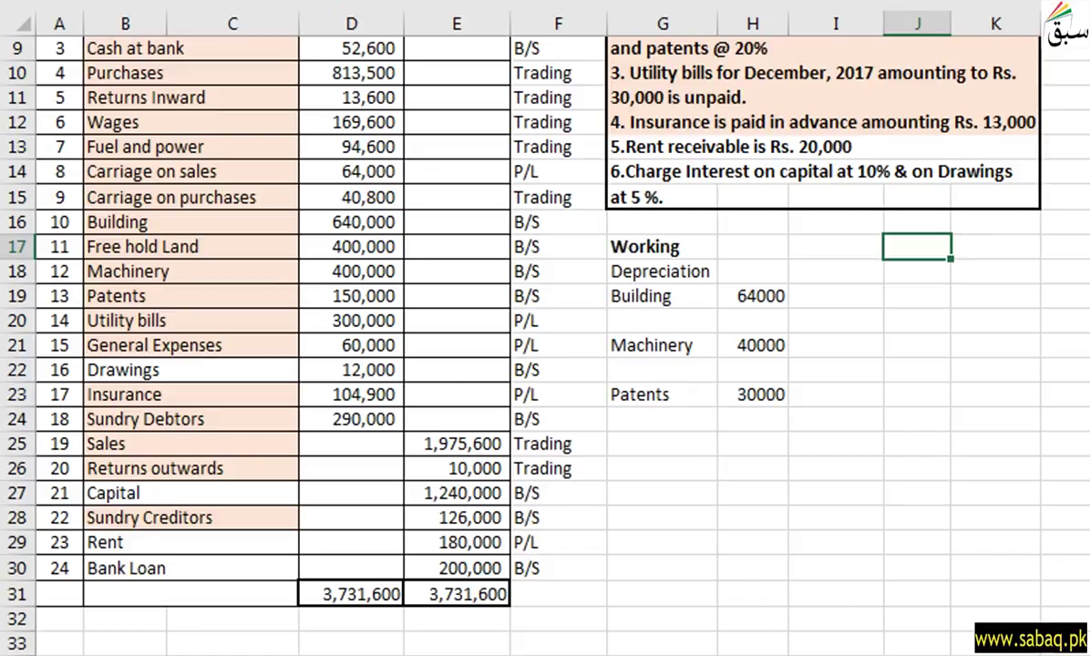
scroll(545, 345, down, 9)
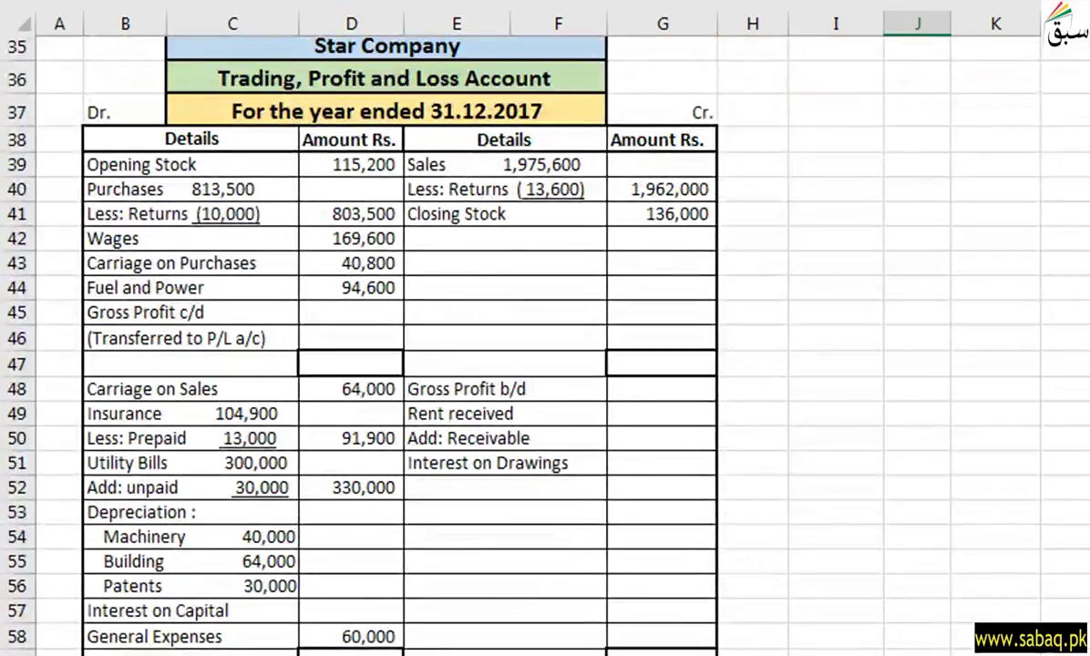
scroll(545, 344, down, 1)
scroll(545, 344, down, 9)
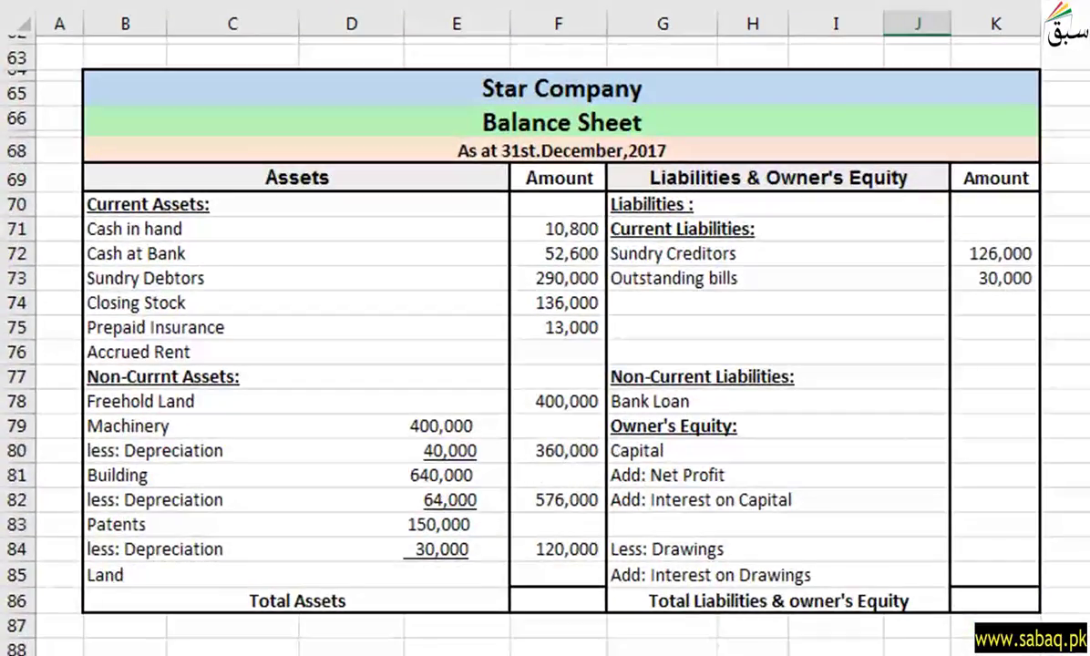